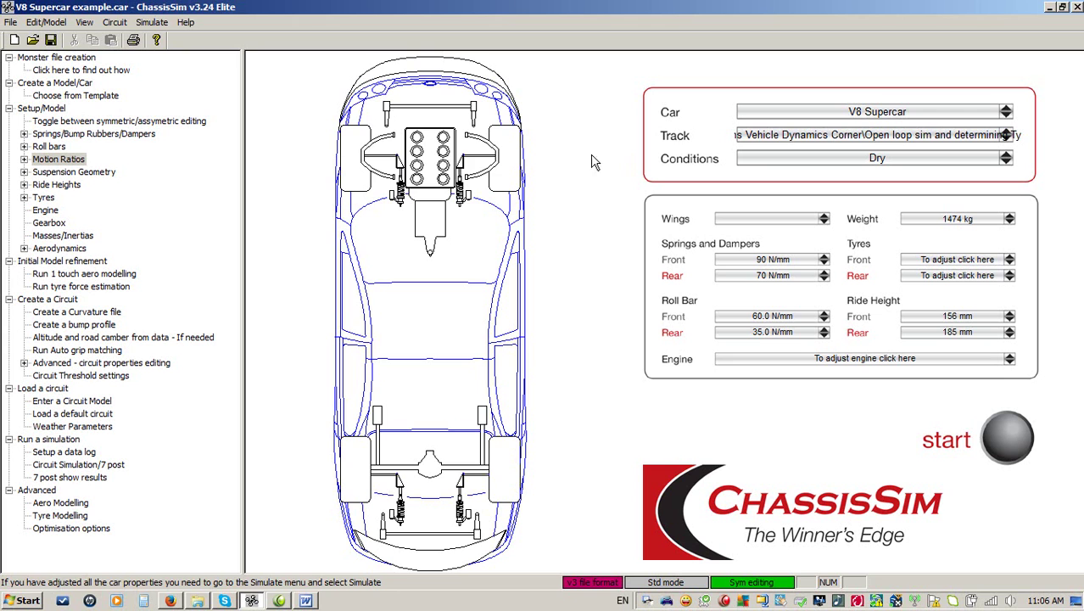
- Set the front tyres' initial Tyre Press to 24 and Tyre Temp to 20
click(358, 166)
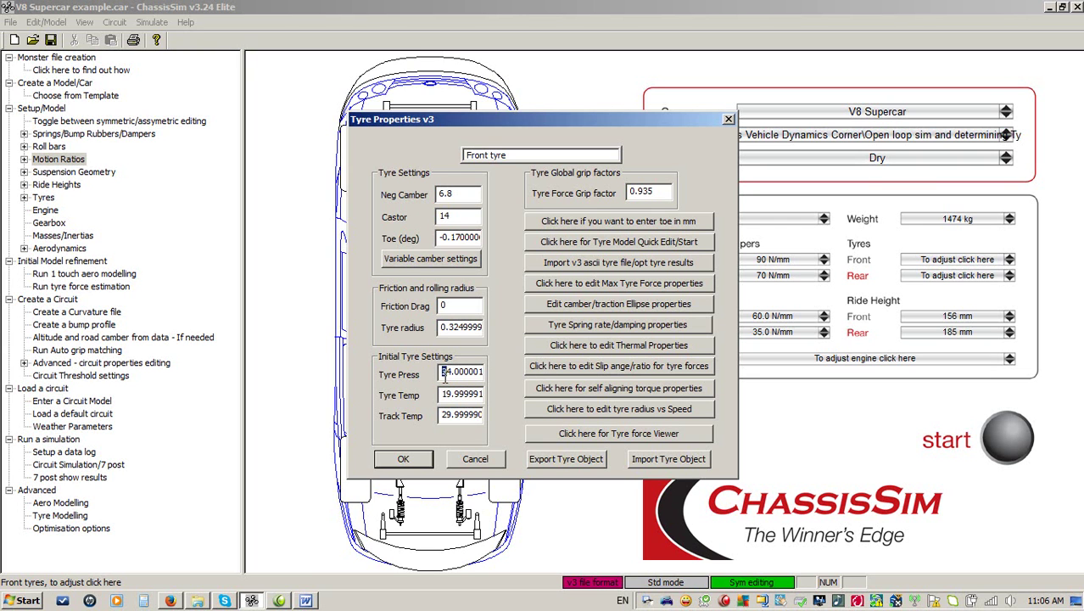
drag(441, 373, 494, 376)
text(24)
drag(442, 395, 524, 389)
text(20)
drag(440, 371, 455, 394)
- Go from the front tyres' Thermal Properties into their internal tyre temp settings
click(650, 348)
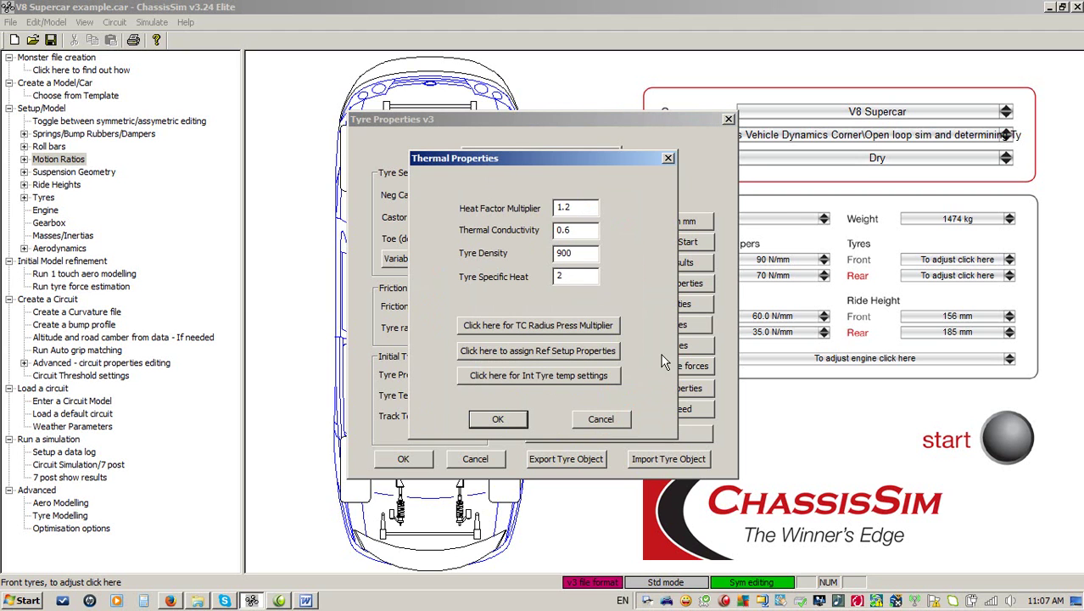
click(580, 378)
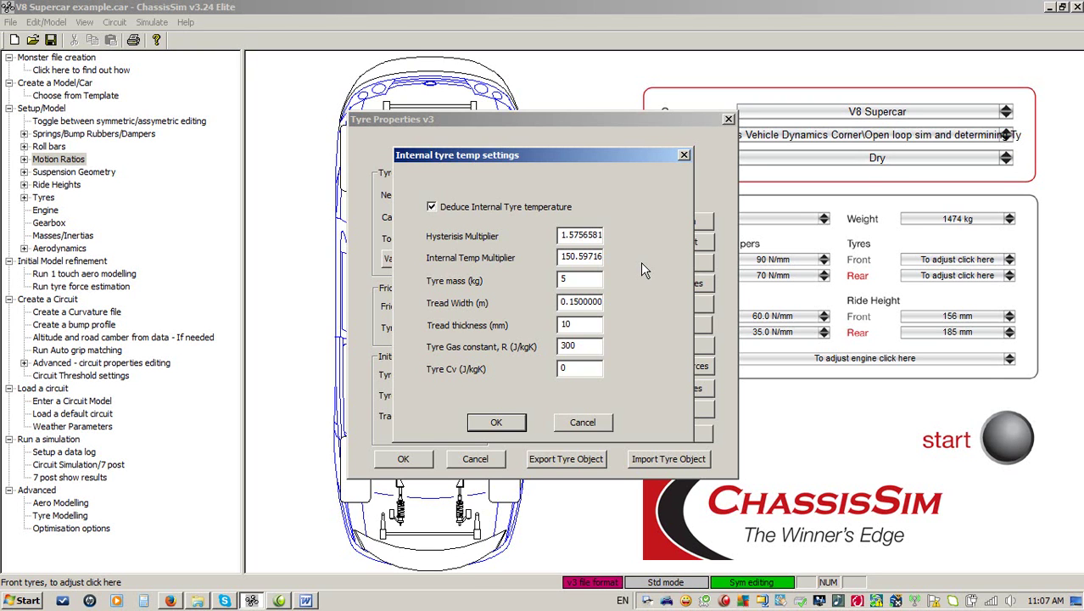
- Review tyre mass, tread width, tread thickness, gas constant and Cv, trimming the tread width value
double_click(568, 280)
drag(568, 303, 598, 307)
key(Delete)
key(Home)
drag(583, 325, 500, 326)
drag(580, 345, 542, 351)
key(Tab)
- Confirm the internal tyre temp, Thermal Properties and front Tyre Properties dialogs
click(500, 429)
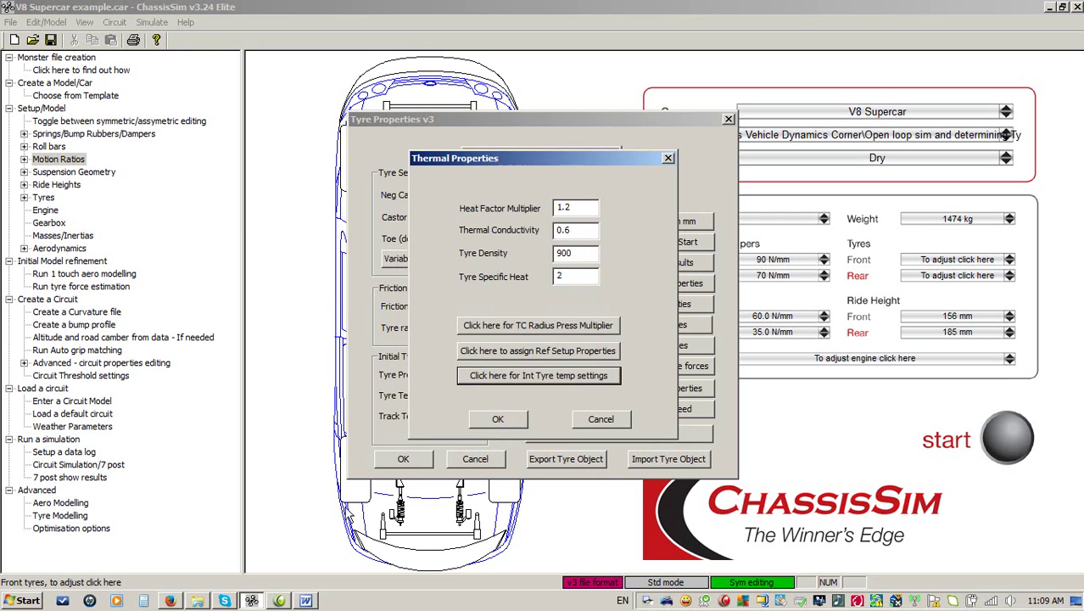
click(496, 420)
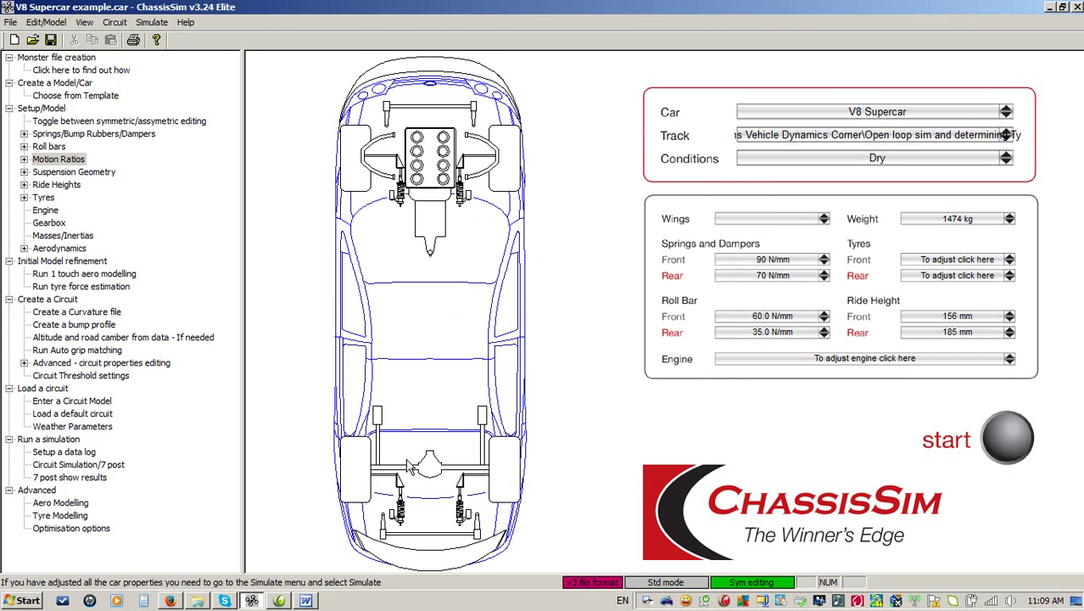
click(403, 459)
- Check that Circuit Data points to tr_my_circ.TXT and bump_profile.dat
click(115, 22)
click(127, 53)
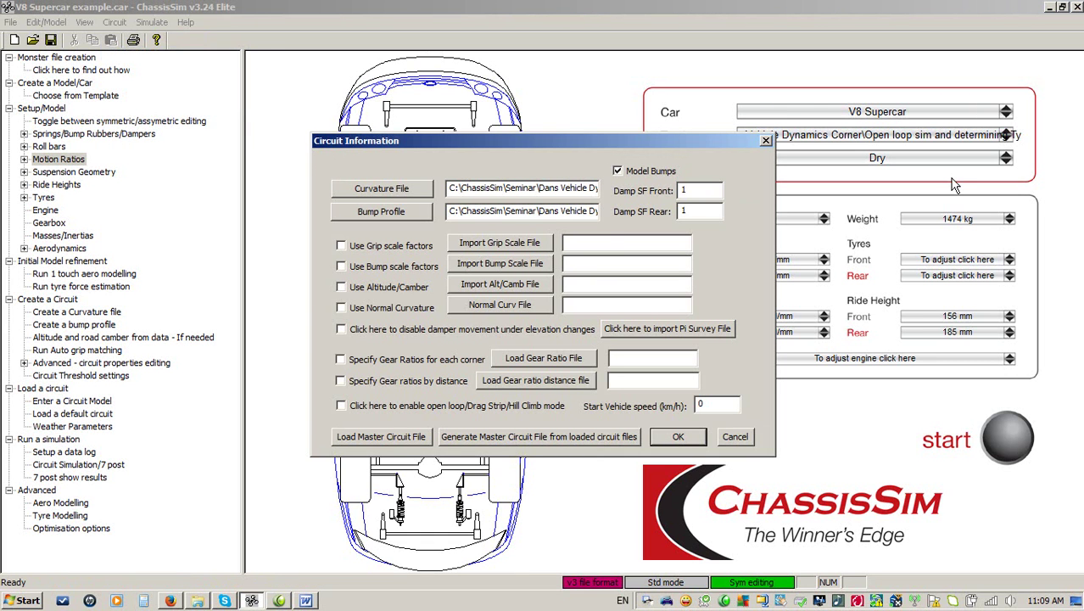
key(Right)
key(Right)
key(Right)
key(Right)
key(Right)
key(Right)
key(Right)
key(Right)
key(Right)
key(Right)
key(Right)
key(Right)
key(Right)
key(Right)
key(Right)
key(Right)
key(Right)
key(Right)
key(Right)
key(Right)
key(Right)
key(Right)
key(Right)
key(Right)
key(Right)
key(Right)
key(Right)
key(Right)
key(Right)
key(Right)
key(Right)
key(Right)
key(Right)
key(Right)
key(Right)
key(Right)
key(Right)
key(Right)
key(Right)
key(Right)
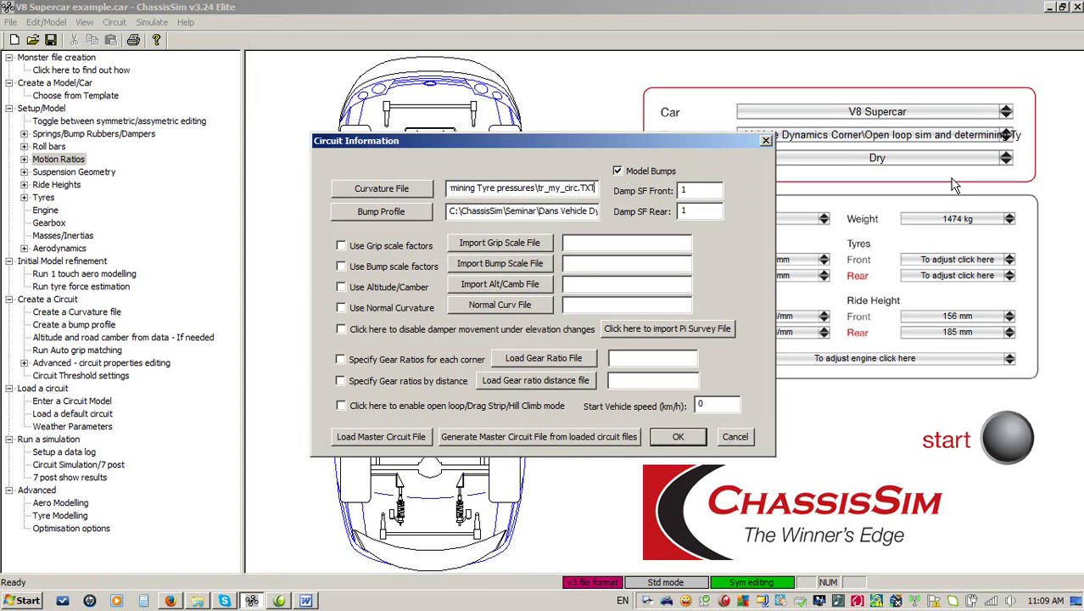
key(Tab)
key(Right)
key(Right)
key(Right)
key(Right)
key(Right)
key(Right)
key(Right)
key(Right)
key(Right)
key(Right)
key(Right)
key(Right)
key(Right)
key(Right)
key(Right)
key(Right)
key(Right)
key(Right)
key(Right)
key(Right)
key(Right)
key(Right)
key(Right)
key(Right)
key(Right)
key(Right)
key(Right)
key(Right)
key(Right)
key(Right)
key(Right)
key(Right)
key(Right)
key(Right)
key(Right)
key(Right)
key(Right)
key(Right)
key(Right)
key(Right)
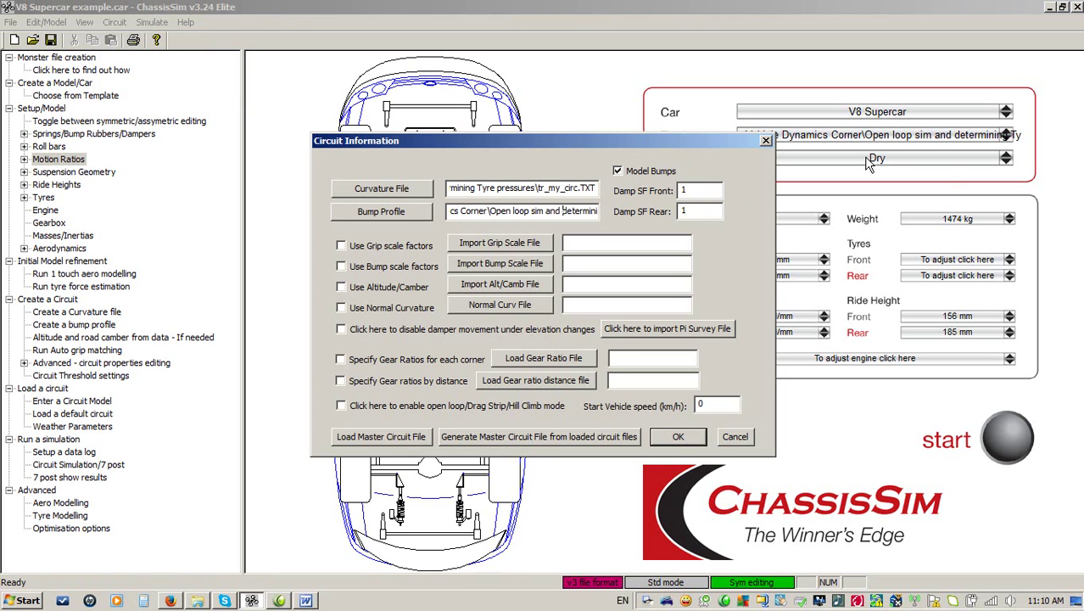
key(Right)
key(Right)
key(Right)
key(Right)
key(Right)
key(Right)
key(Right)
key(Right)
key(Right)
key(Right)
key(Right)
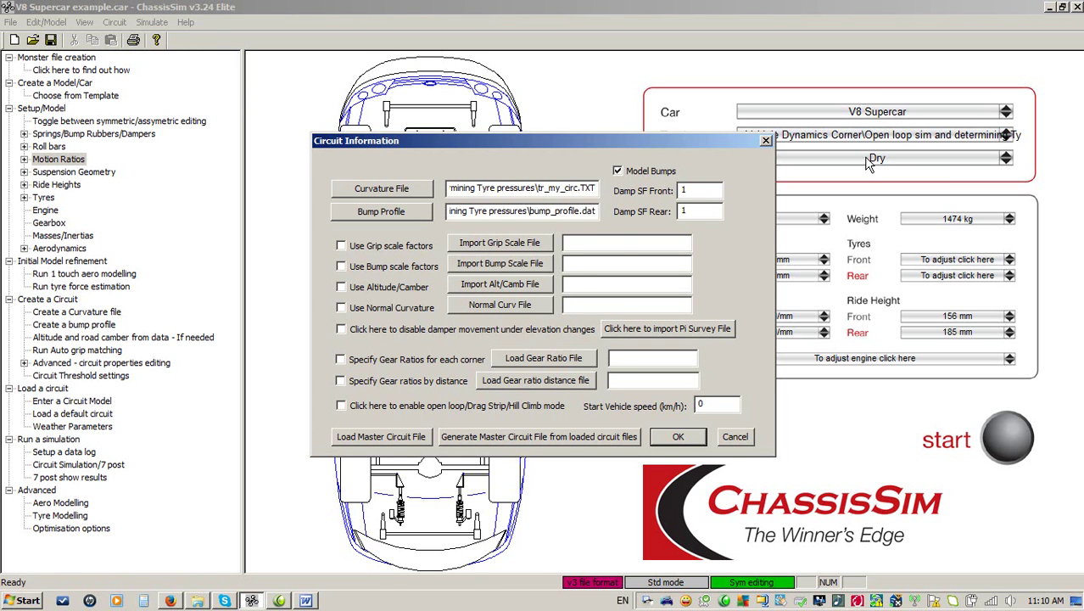
- Accept the circuit information and open Tyre Force Modelling - Advanced, checking the lateral acceleration sign
click(674, 438)
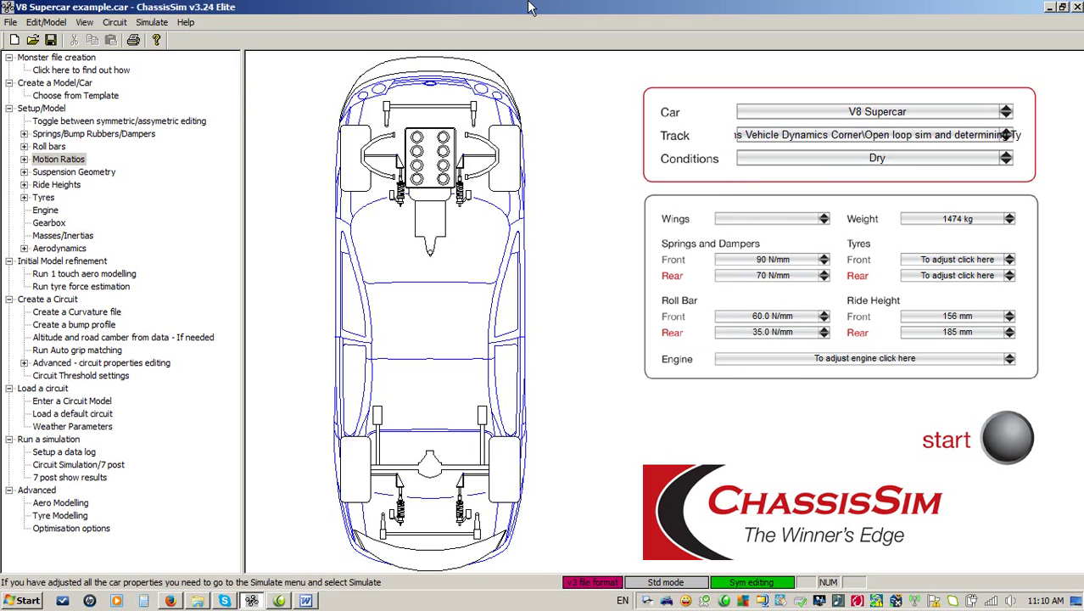
click(152, 22)
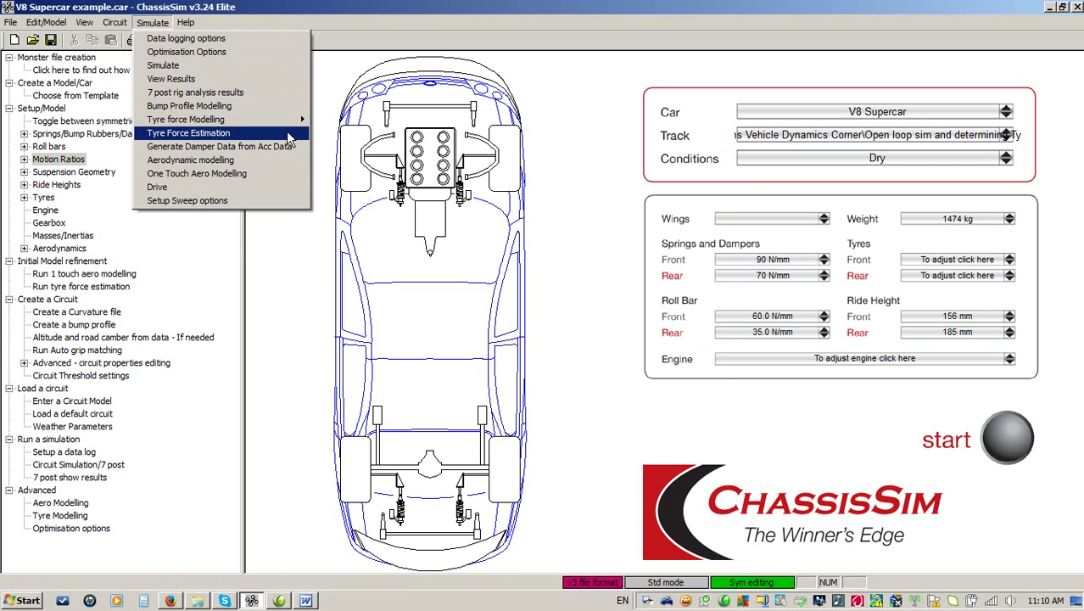
mouse_move(288, 120)
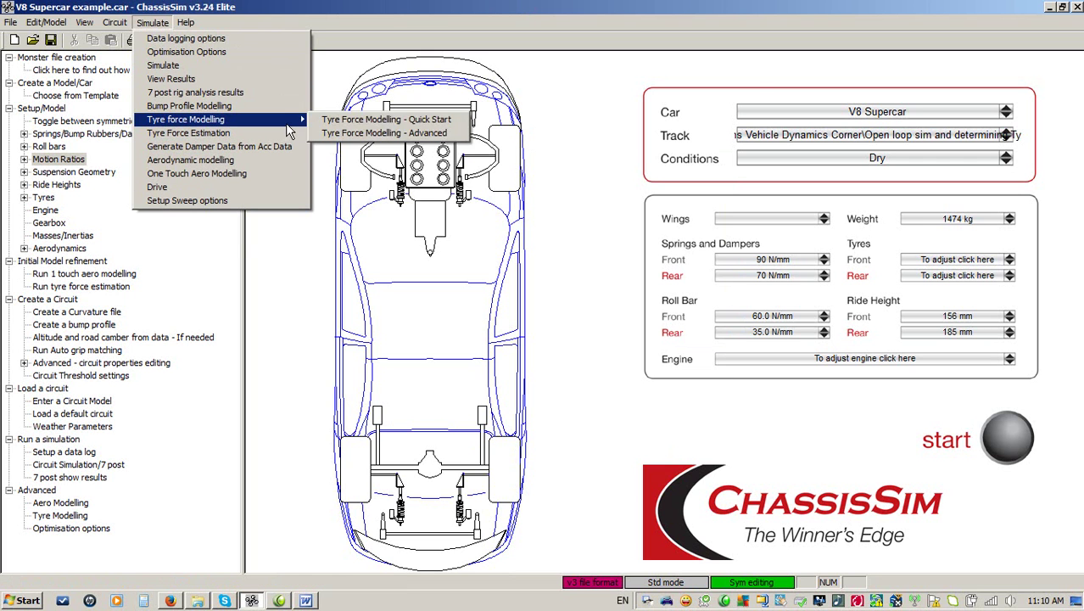
click(350, 132)
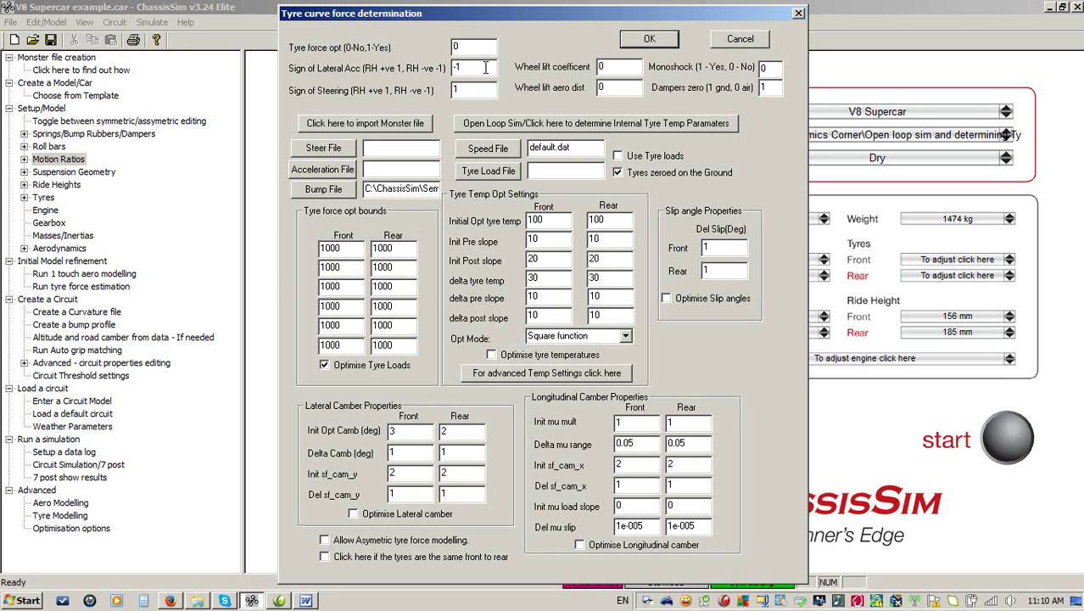
drag(488, 68, 432, 97)
- Enable internal temperature deduction over 1 lap with start pressure 24 and start temperature 20
click(605, 124)
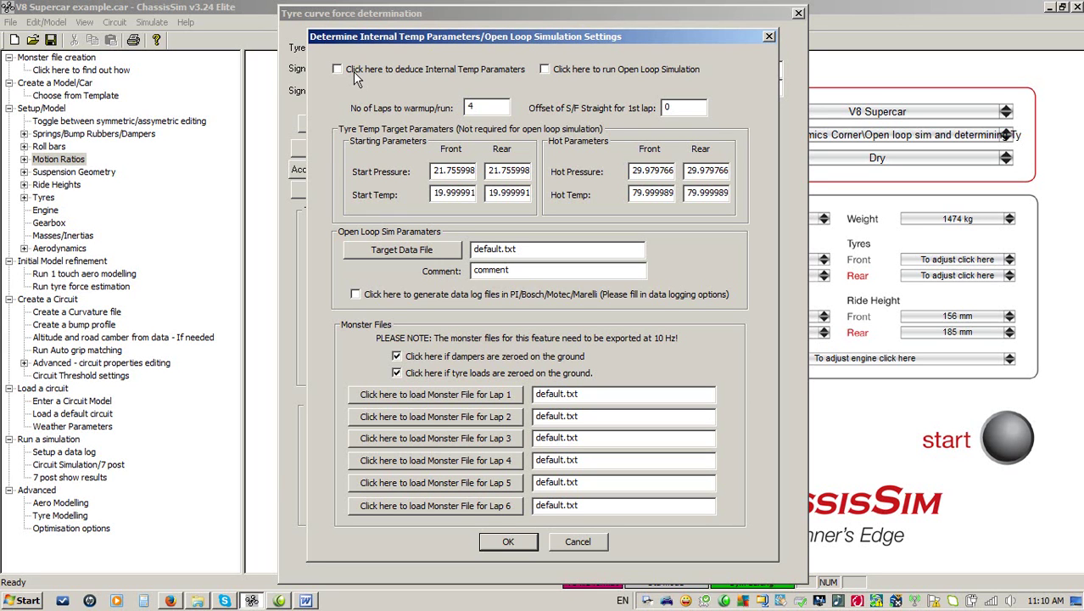
click(378, 68)
double_click(485, 106)
text(1)
double_click(432, 171)
text(24)
double_click(487, 171)
text(24)
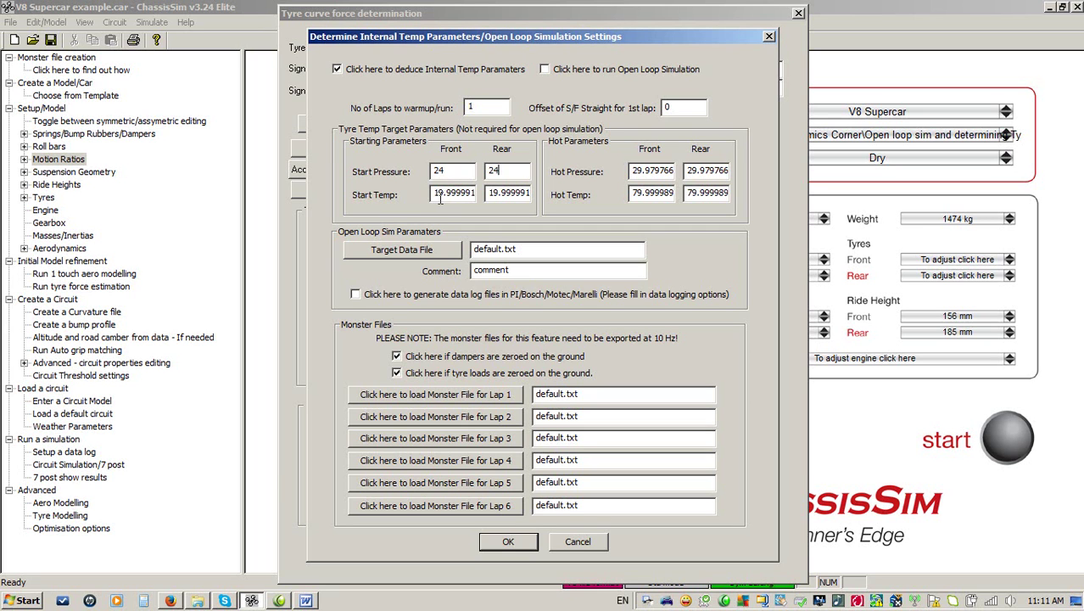
double_click(439, 195)
text(20)
key(Tab)
text(20)
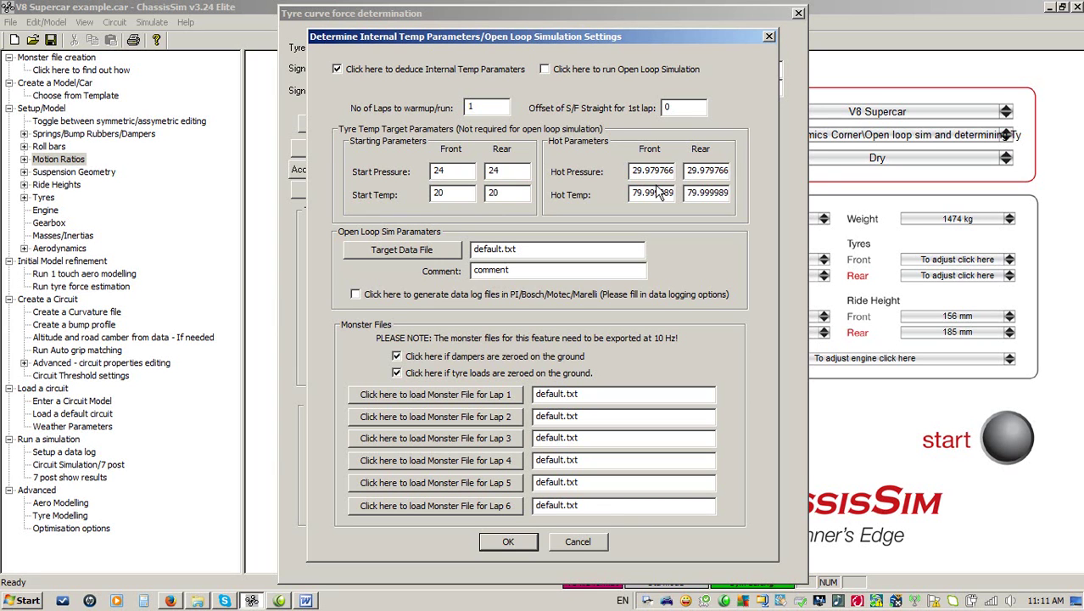
- Set the hot target pressure to 28 and hot temperature to 75, front and rear
double_click(632, 173)
text(28)
double_click(723, 173)
text(28)
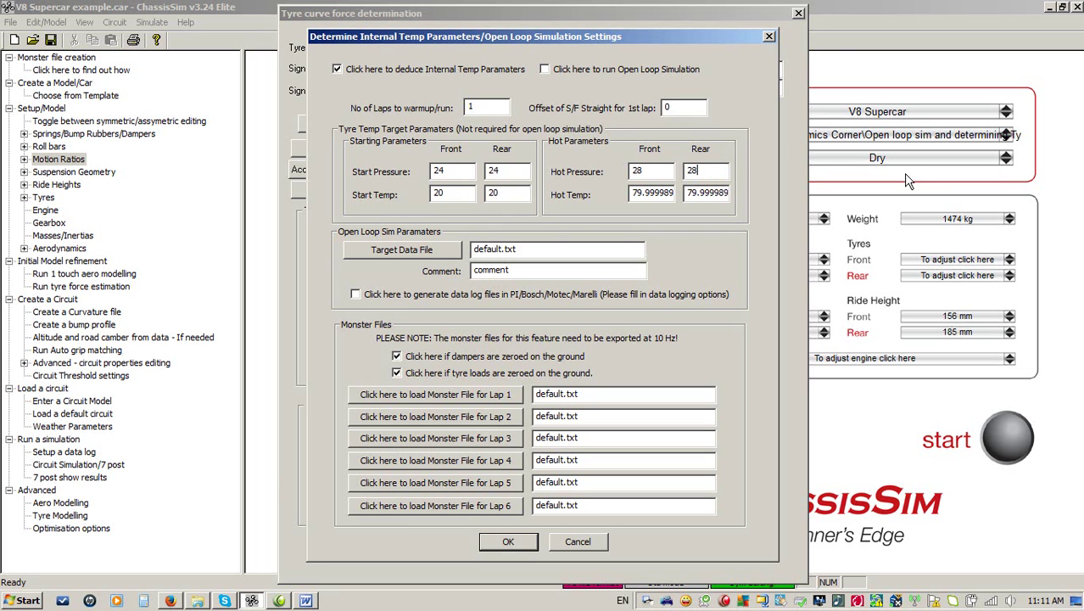
double_click(631, 193)
text(75)
key(Tab)
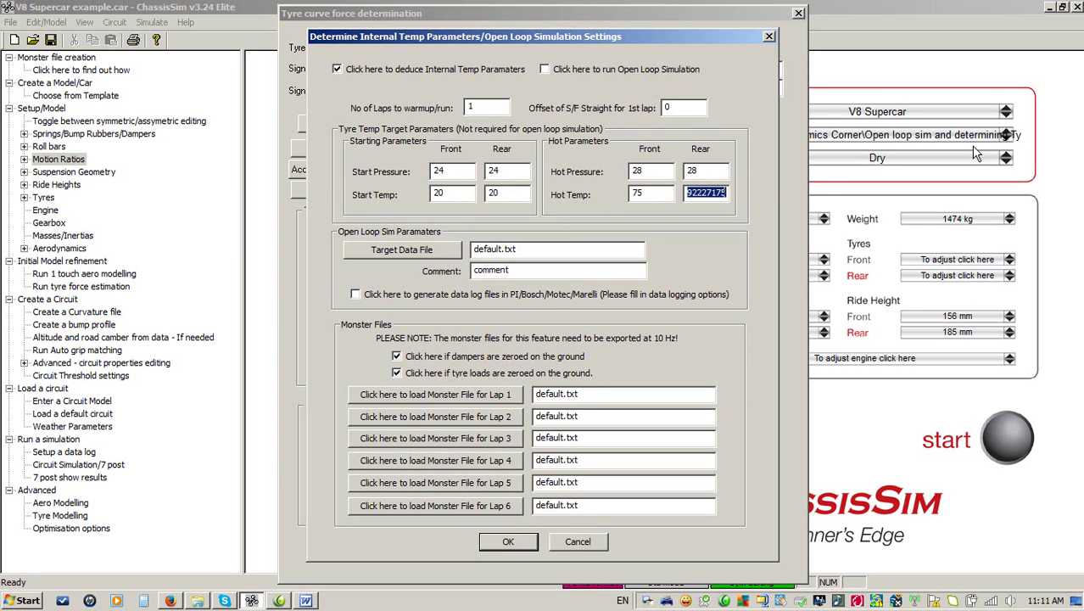
key(BackSpace)
text(75)
- Load mons_lap1_10Hz.txt as the Lap 1 Monster file
click(477, 395)
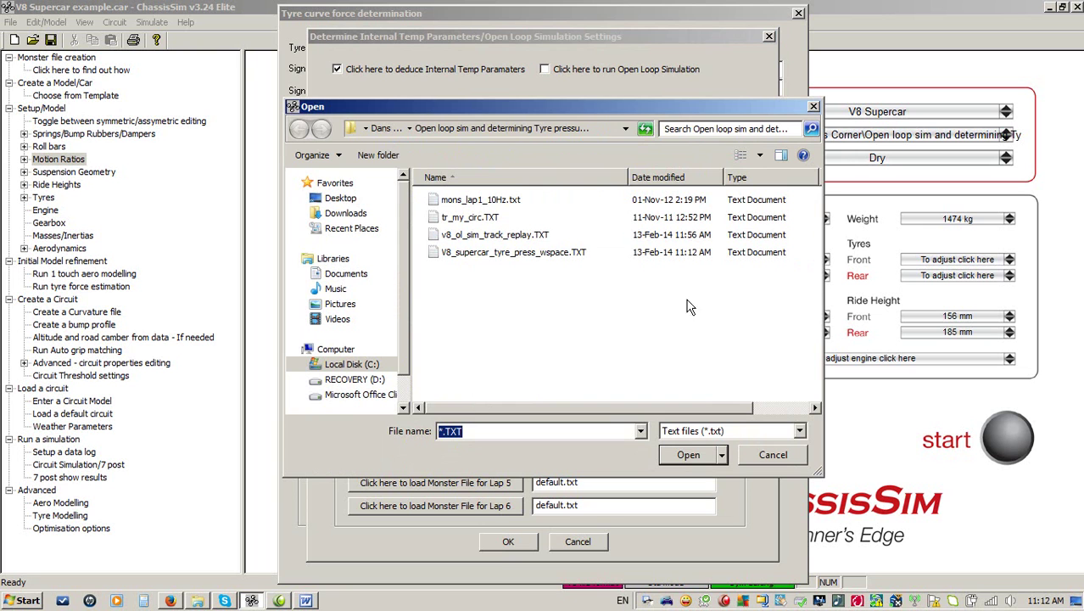
click(480, 203)
double_click(479, 202)
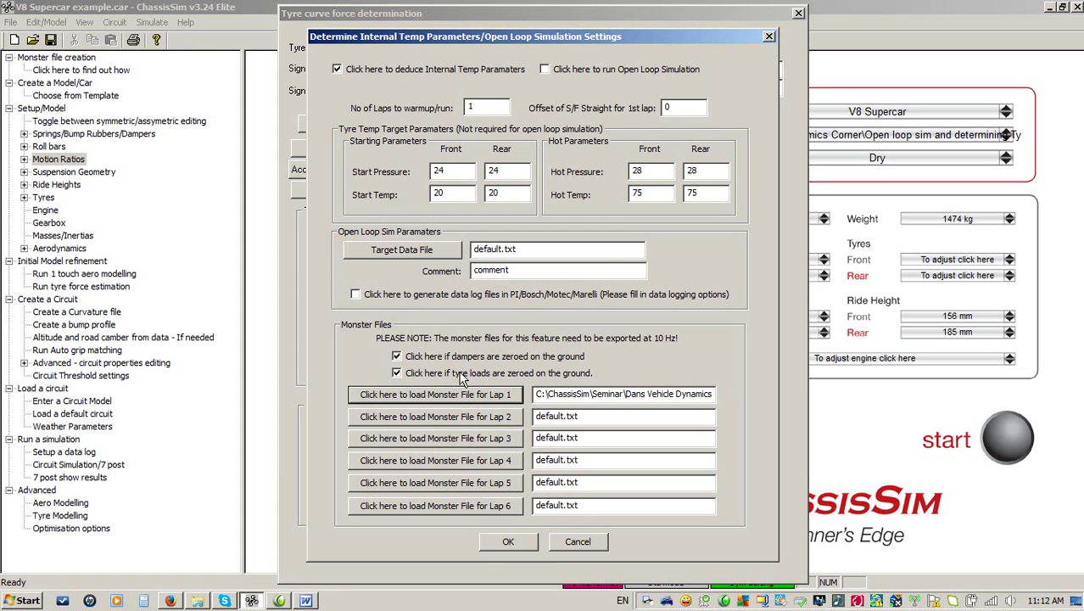
- Confirm the internal temperature parameters and run the tyre warm-up determination simulation
click(508, 541)
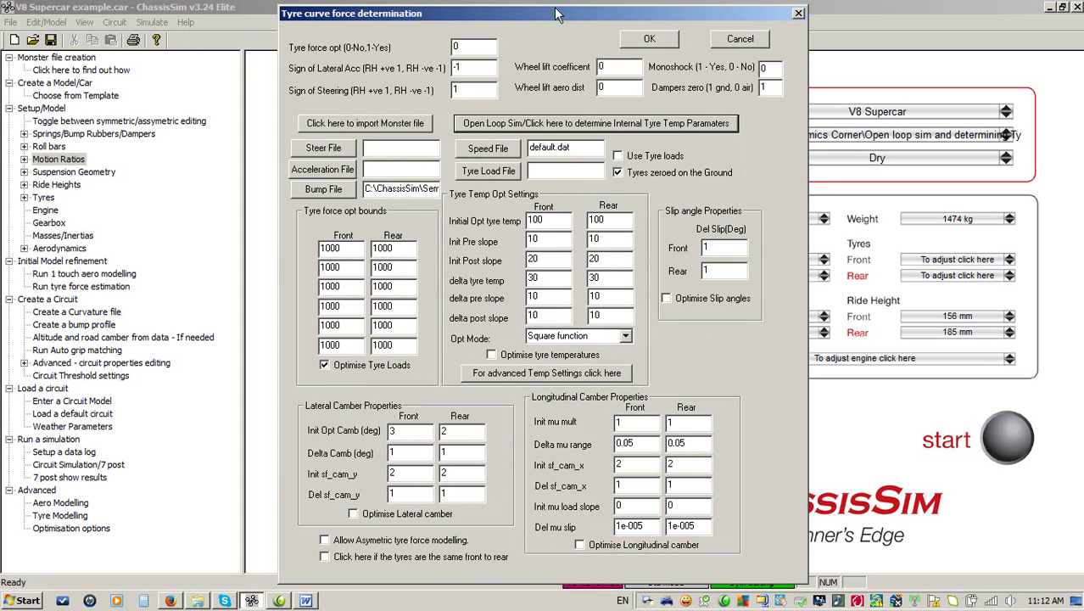
text(1)
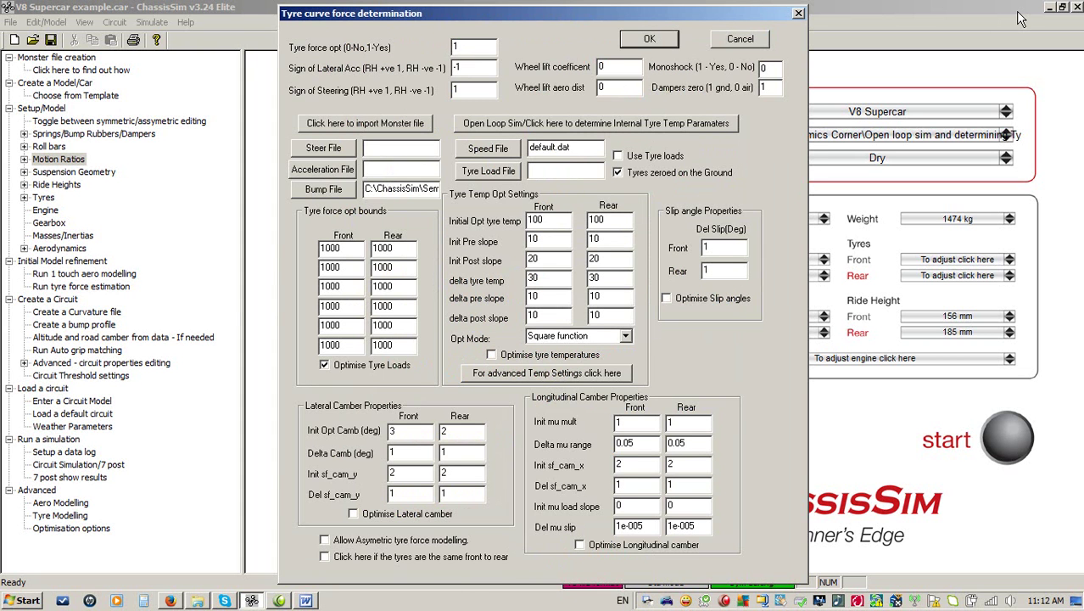
click(649, 39)
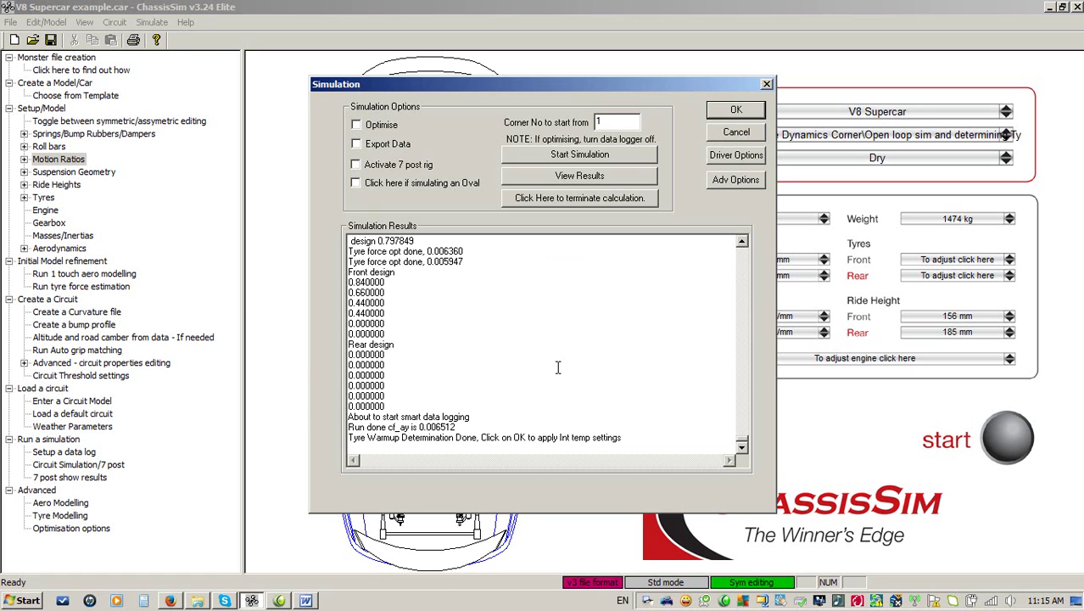
- Apply the deduced settings, then review the front tyre's internal temp values and close all dialogs
click(750, 115)
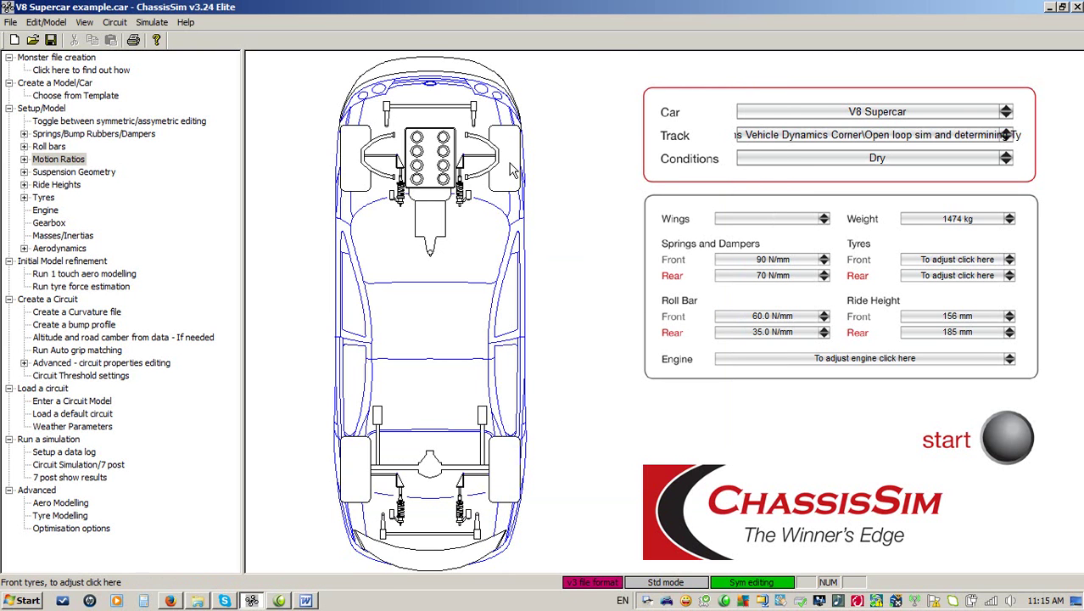
click(510, 165)
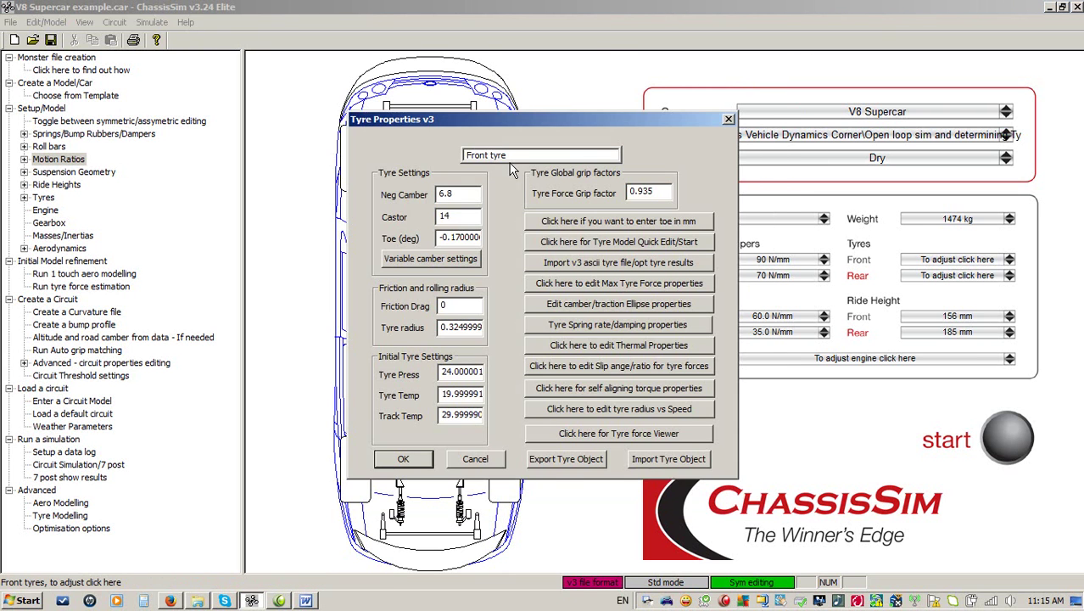
click(648, 348)
click(548, 373)
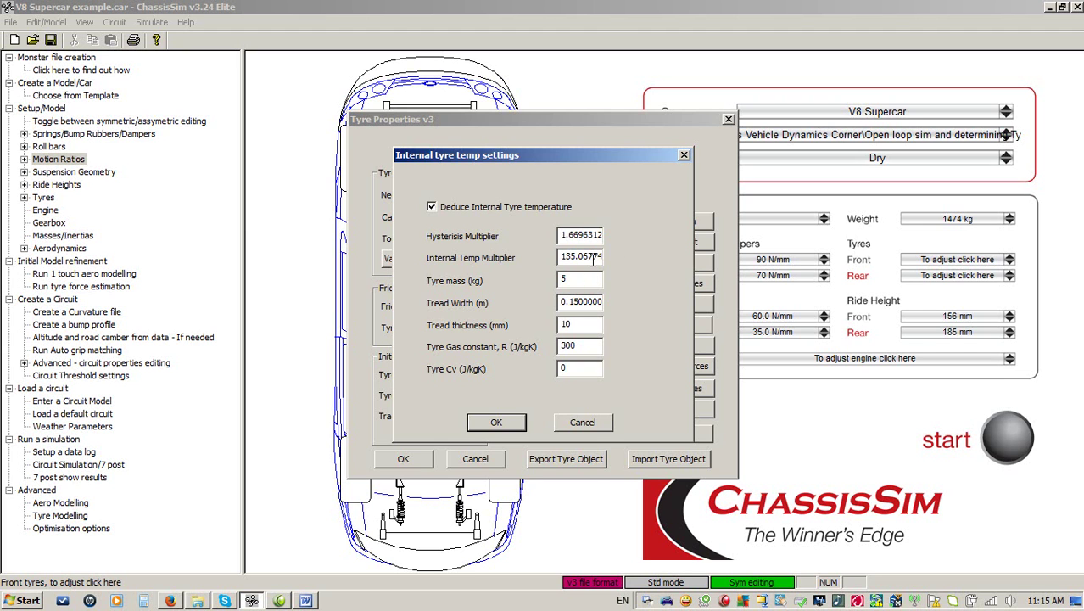
click(563, 423)
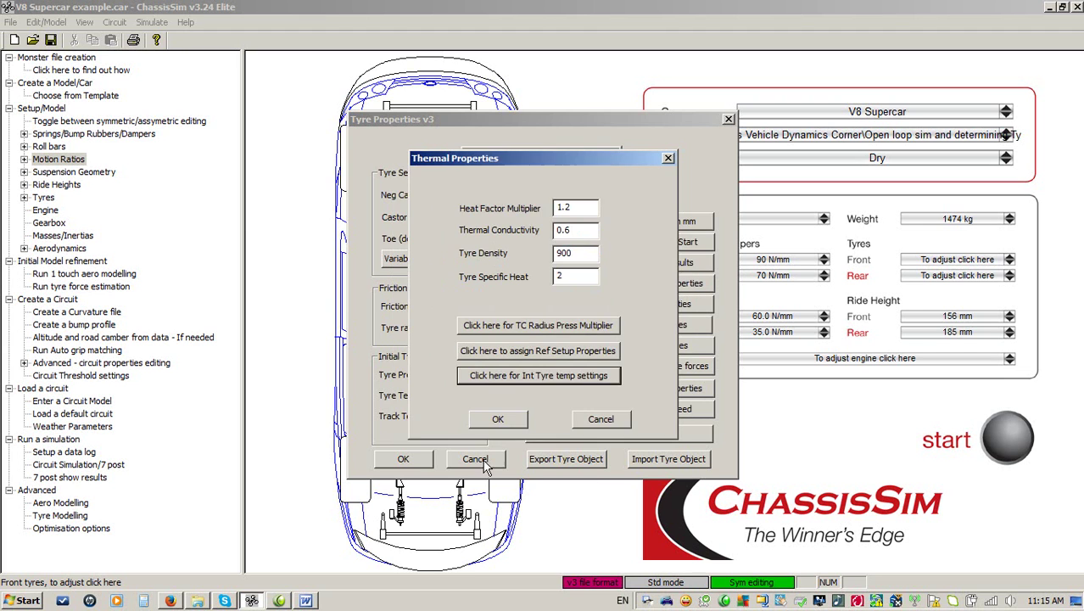
click(604, 420)
click(477, 459)
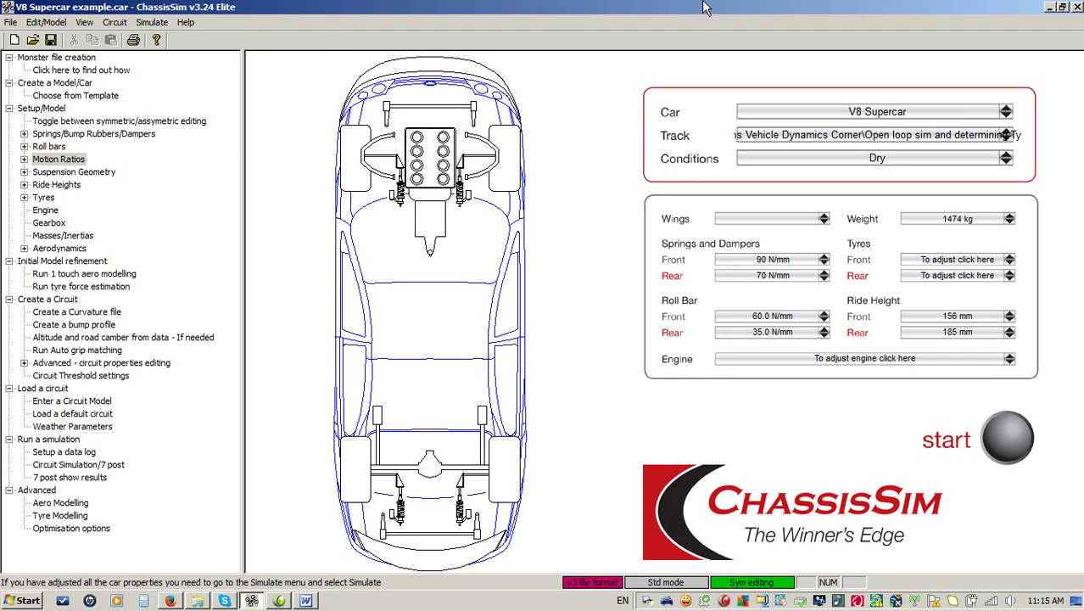
- Open the Open Loop Sim settings from Tyre Force Modelling - Advanced
click(150, 26)
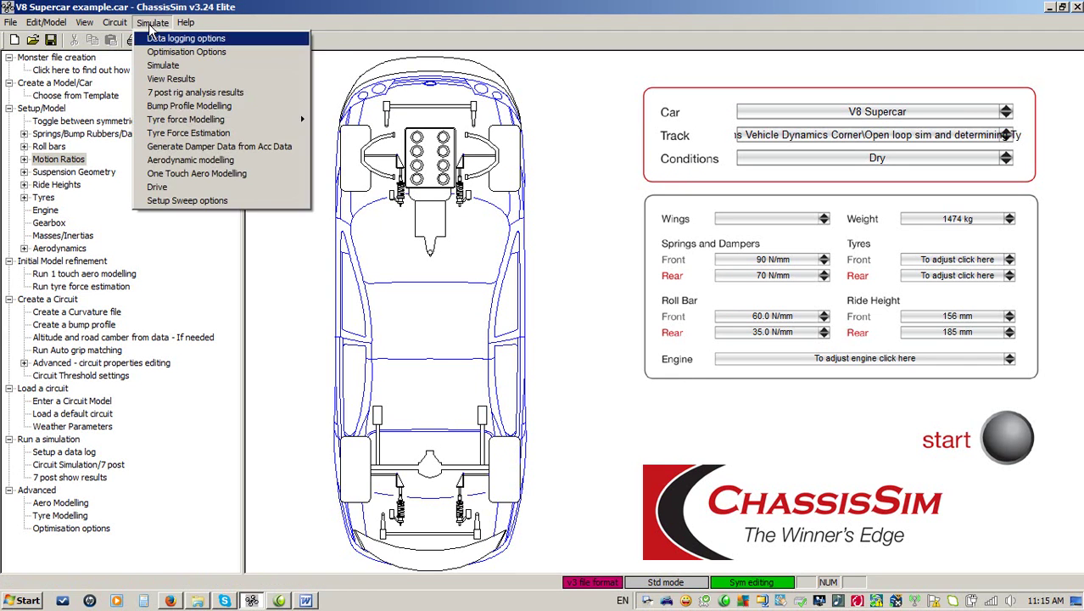
mouse_move(275, 121)
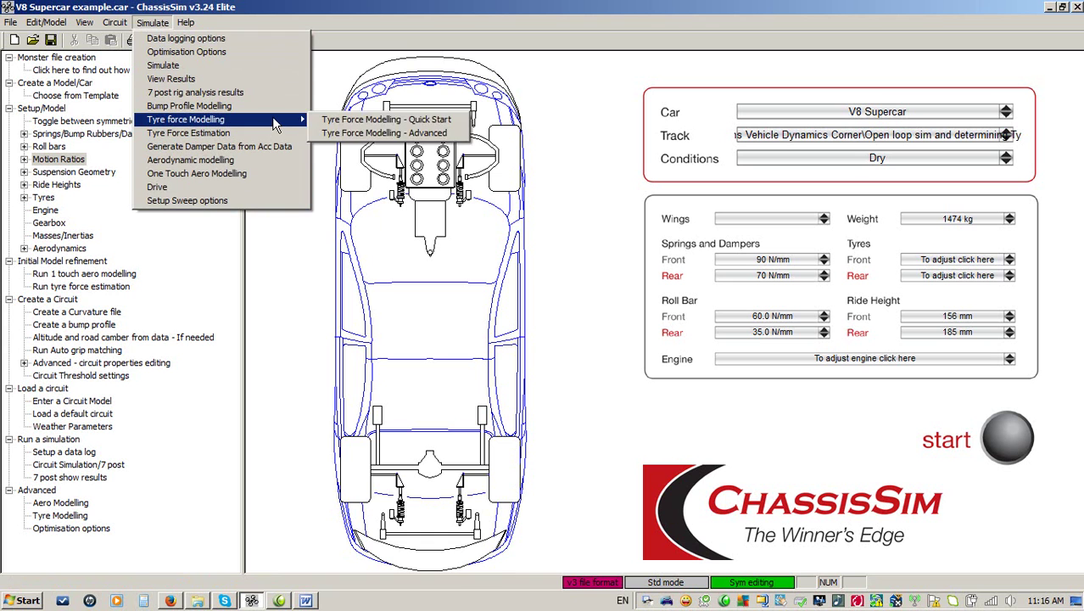
click(373, 134)
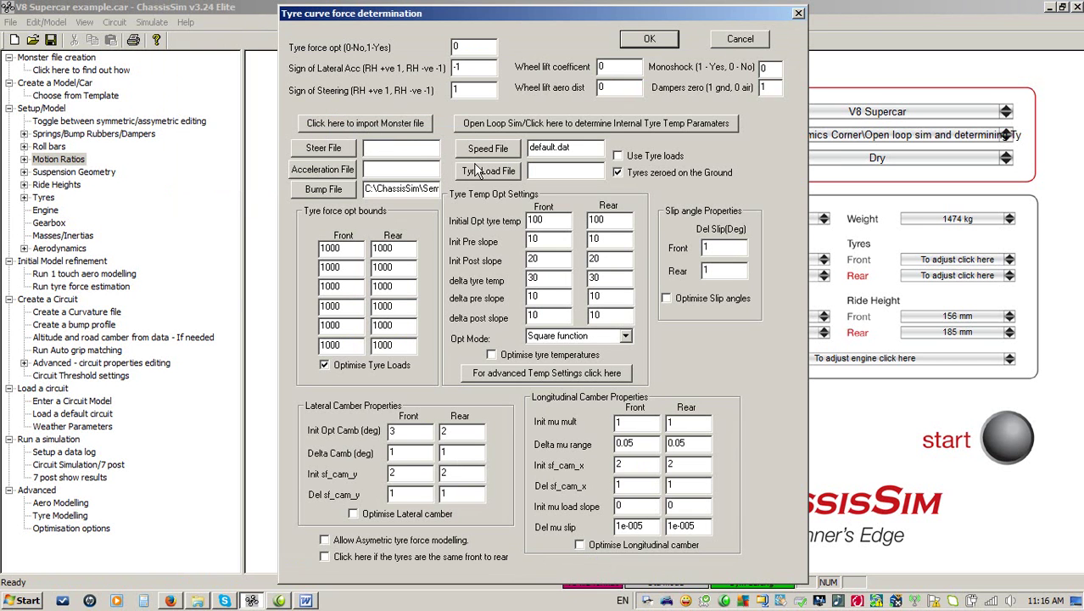
click(631, 125)
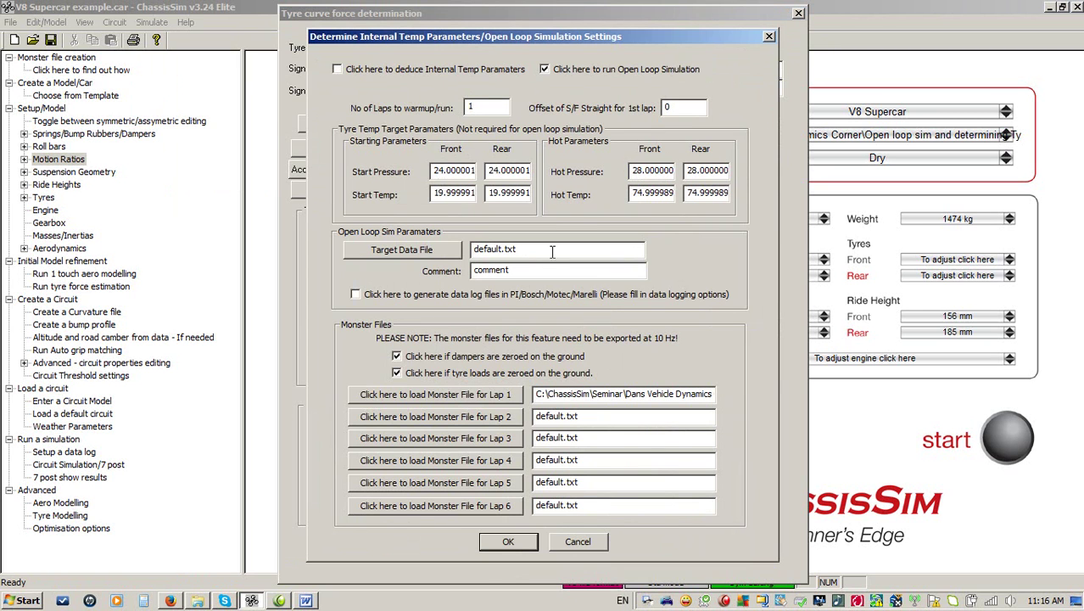
- Use v8_ol_sim_track_replay.TXT as target data, comment 'Track replay run', and generate data log files
click(412, 245)
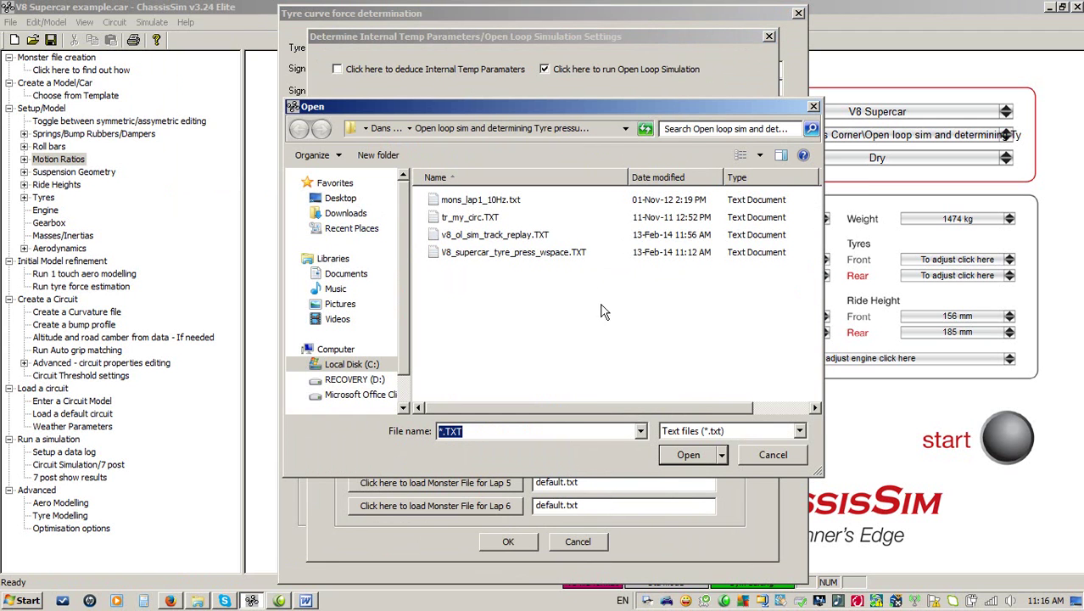
double_click(504, 235)
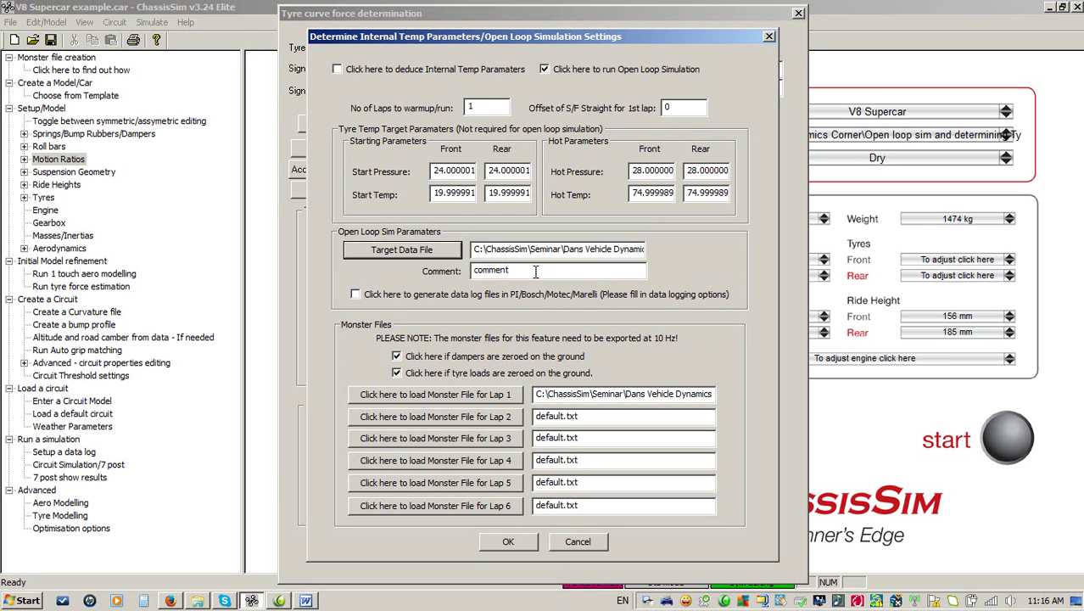
key(Tab)
key(BackSpace)
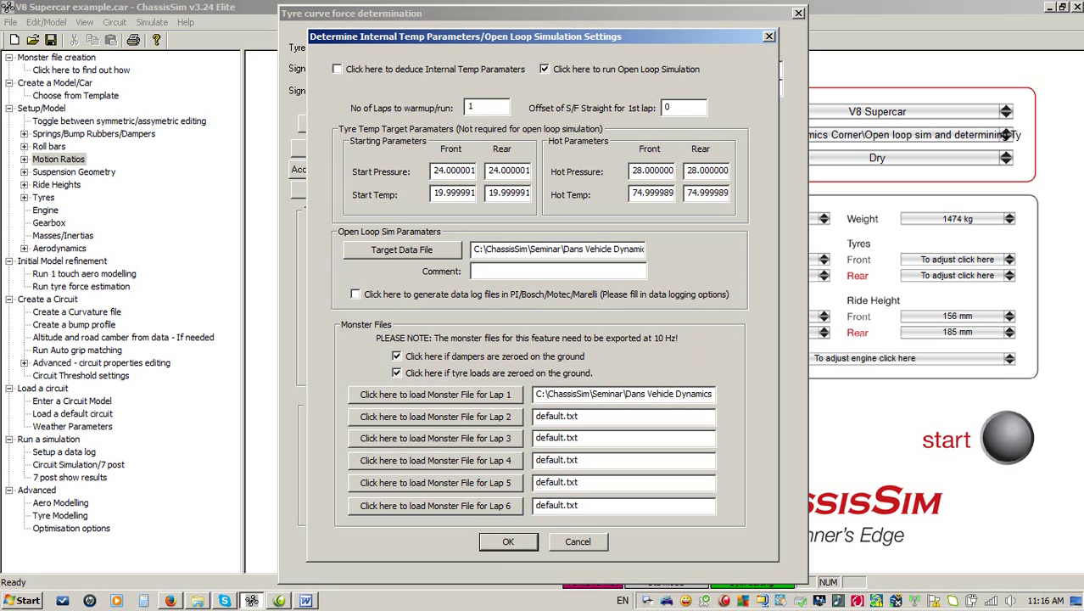
text(Track replay run)
click(407, 294)
- Run the open loop simulation with Tyre force opt set to 1, then close the finished results
click(508, 542)
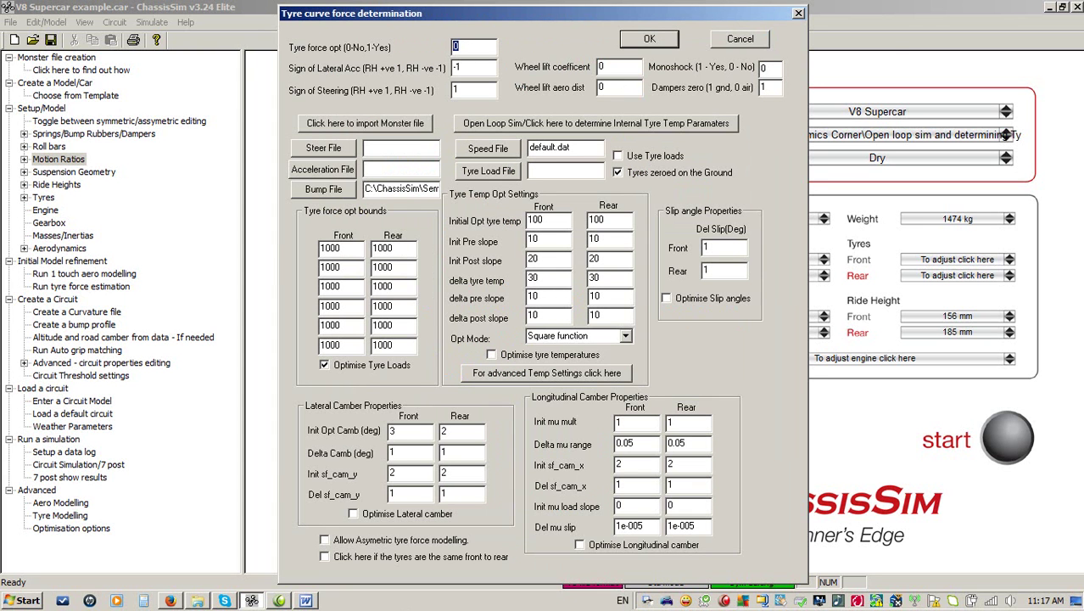
text(1)
click(647, 40)
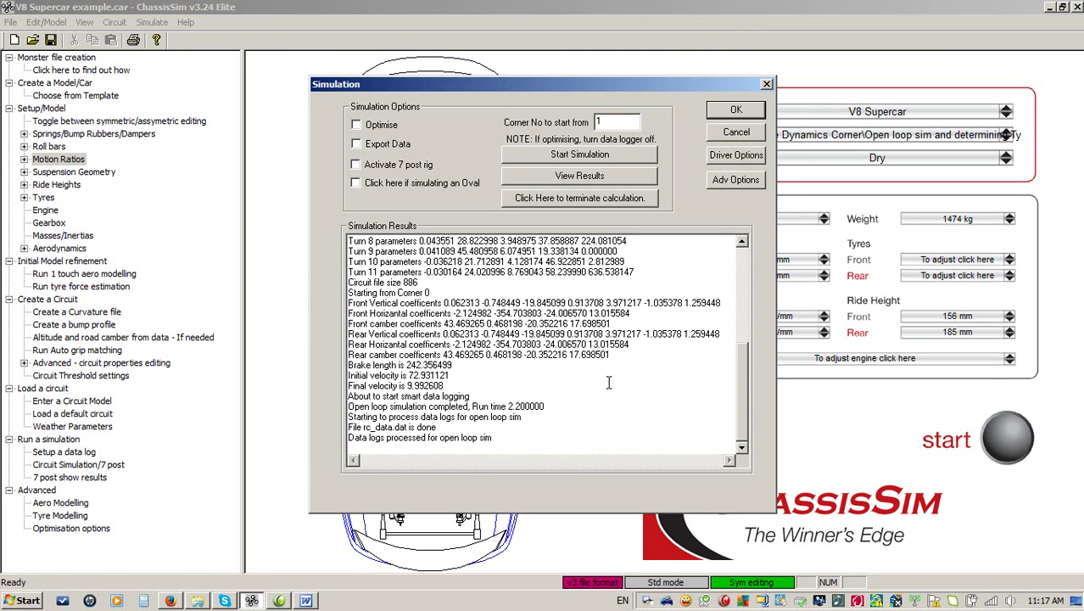
click(736, 136)
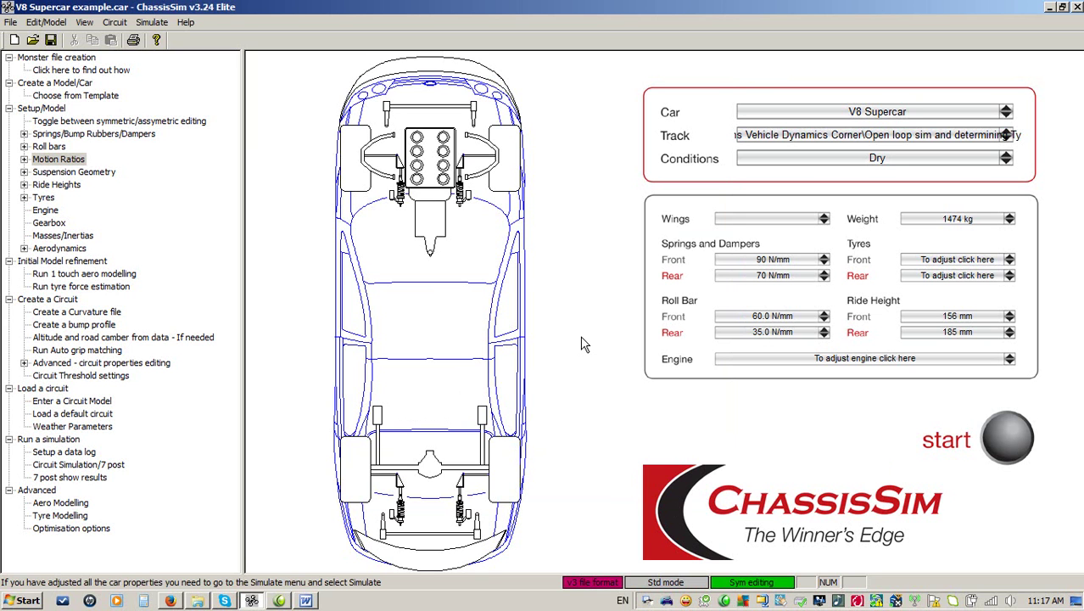
- Check mons_lap1_10Hz.txt in Excel, then bring up the Open with options for v8_ol_sim_track_replay.TXT
click(192, 600)
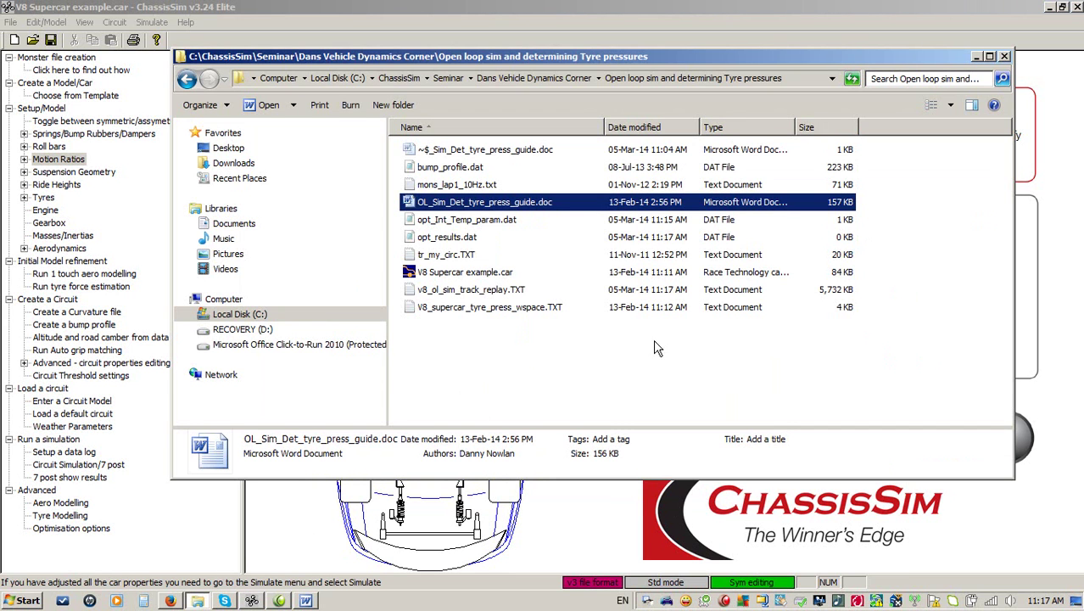
click(471, 185)
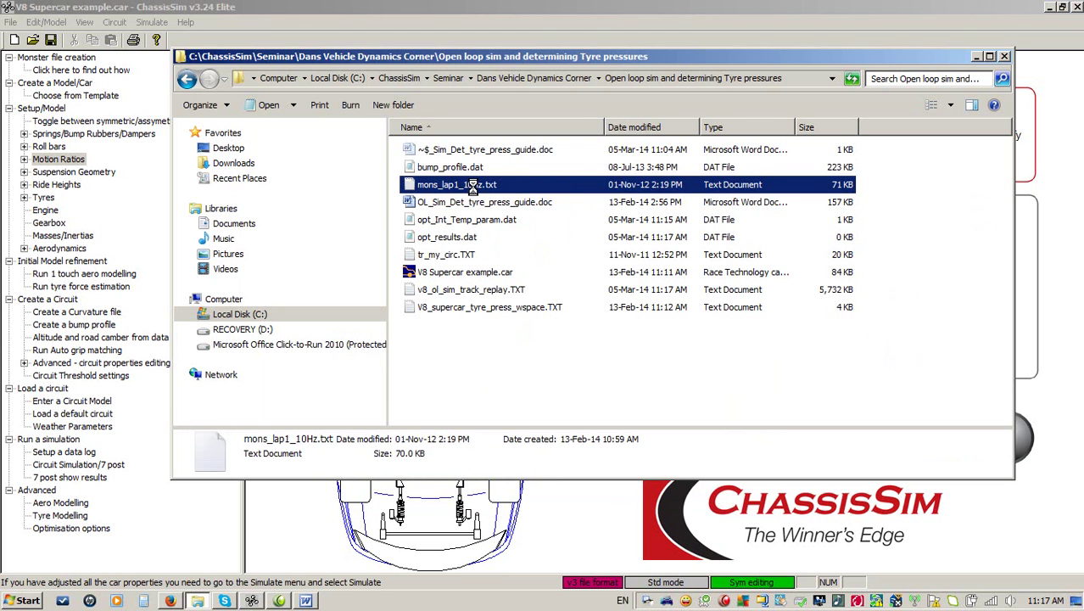
right_click(472, 187)
mouse_move(629, 249)
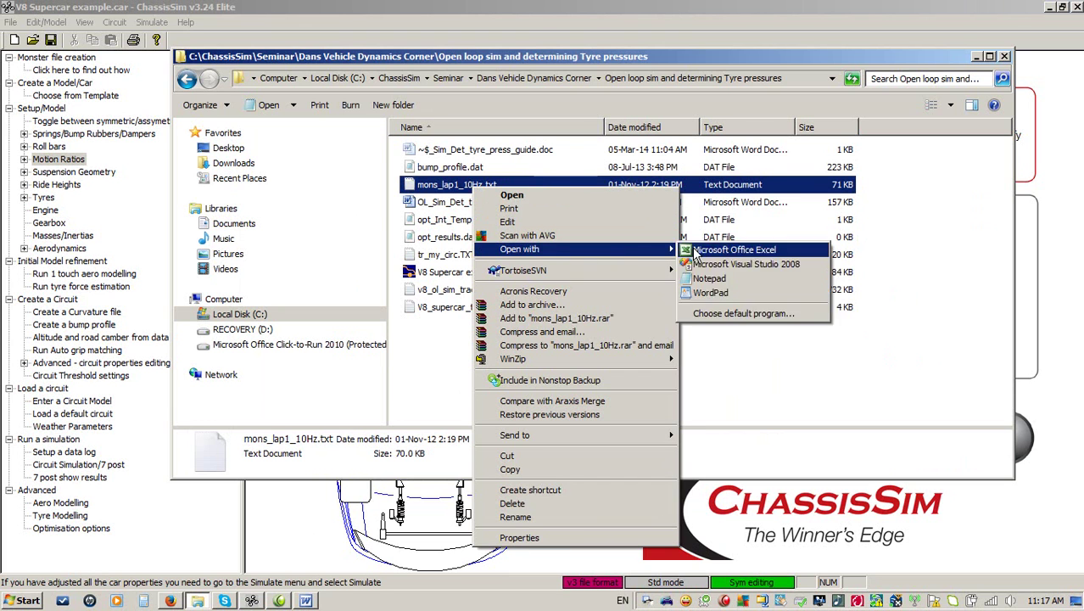
click(709, 249)
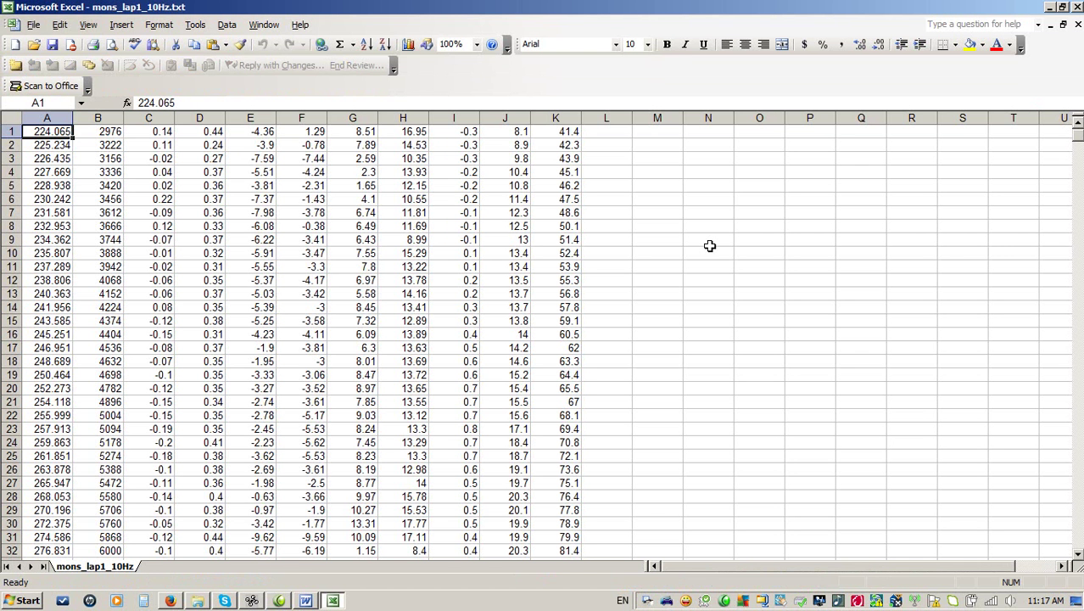
click(1077, 7)
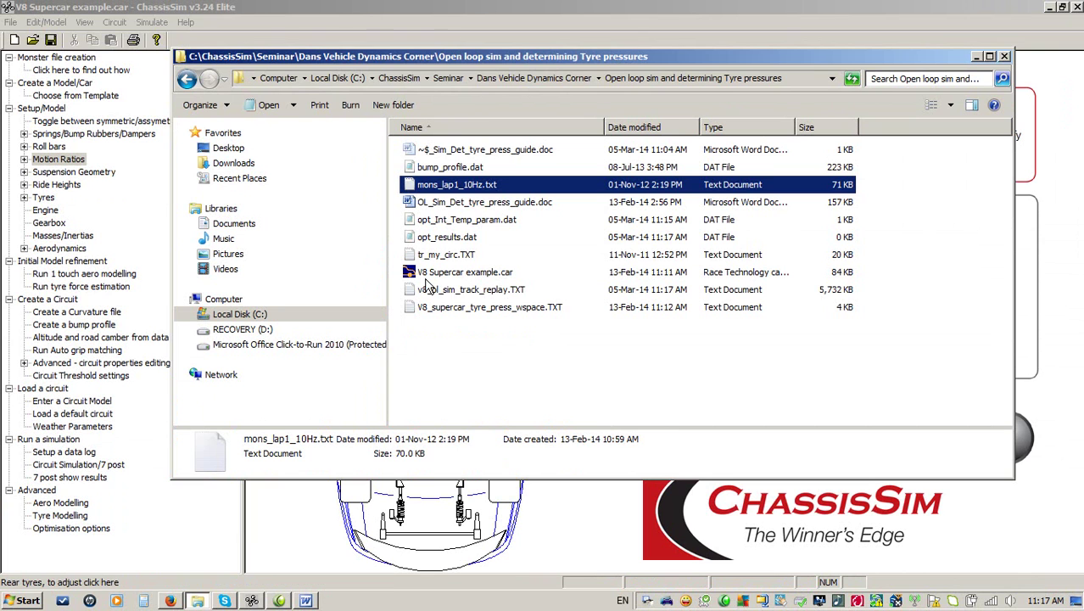
right_click(462, 293)
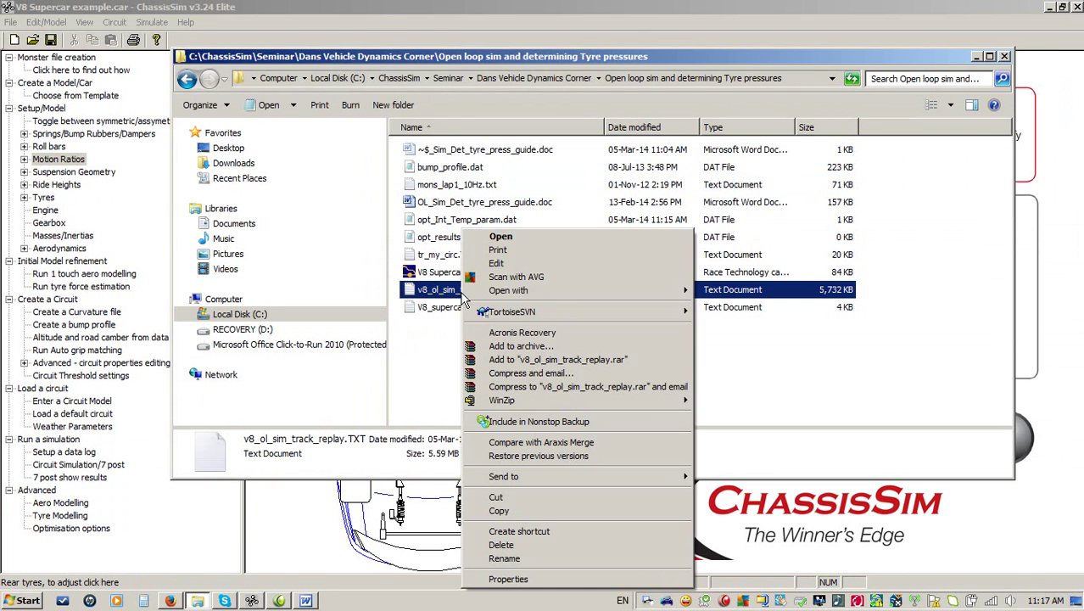
- Open v8_ol_sim_track_replay.TXT in Excel
mouse_move(616, 288)
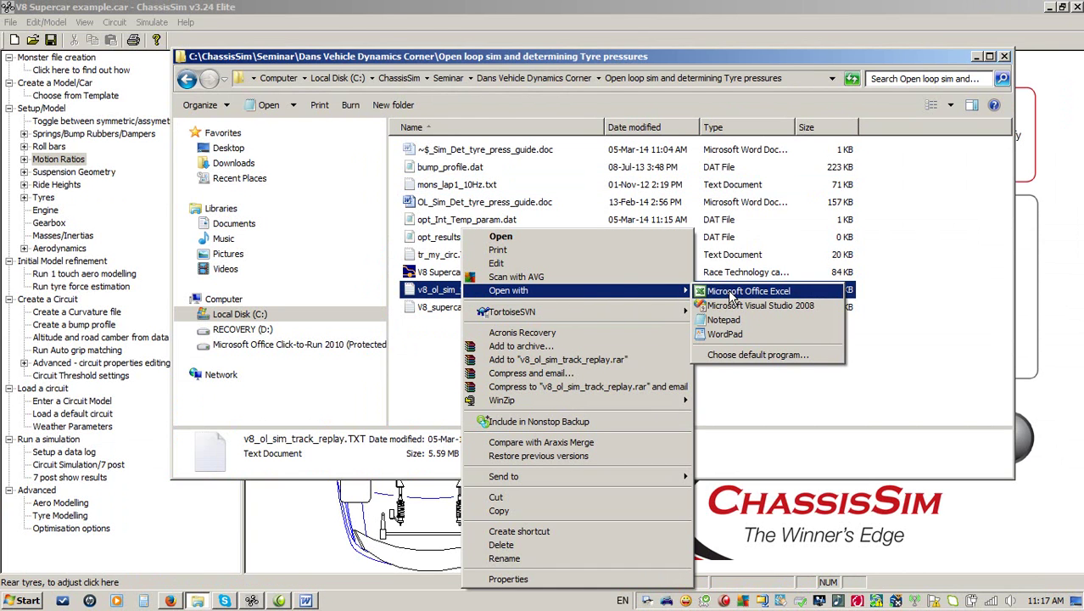
click(731, 292)
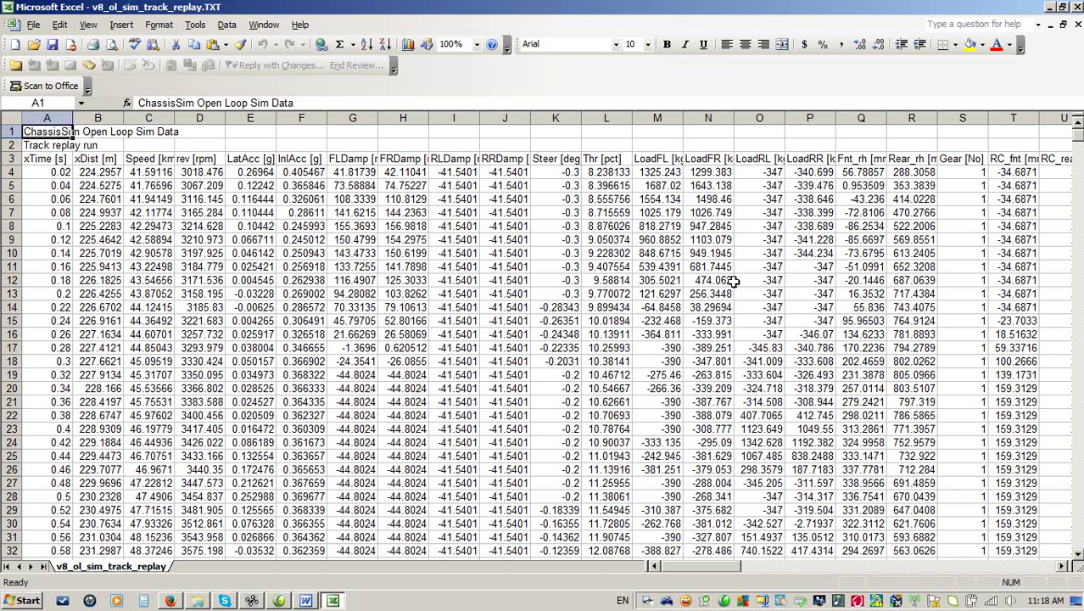
click(715, 567)
drag(715, 573, 1024, 573)
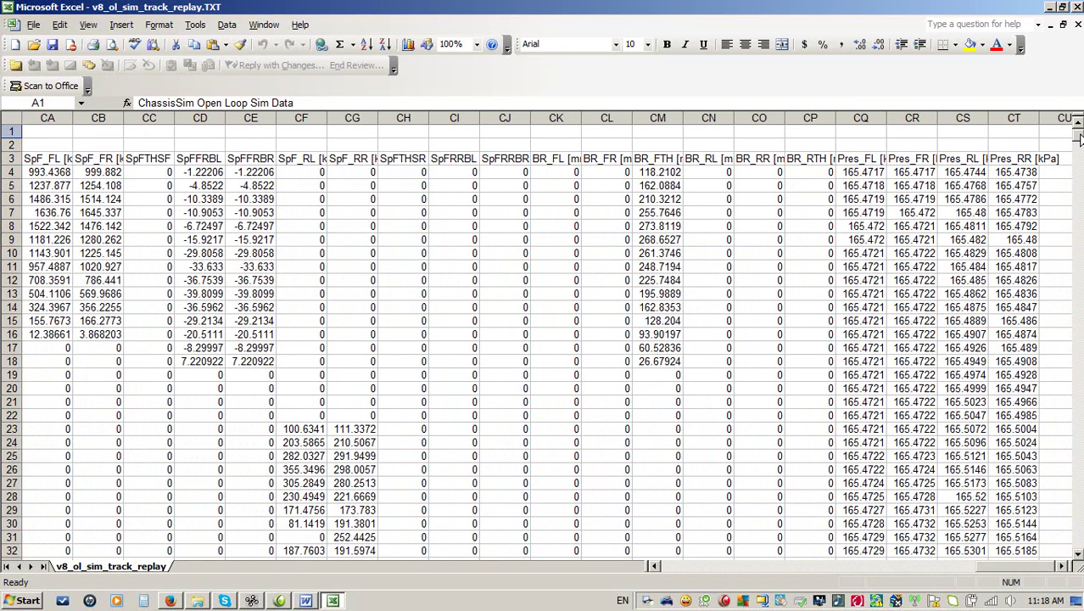
- Select the Pres_FL header in CQ3, step across to Pres_FR and Pres_RL, and scroll toward the data's end
click(864, 160)
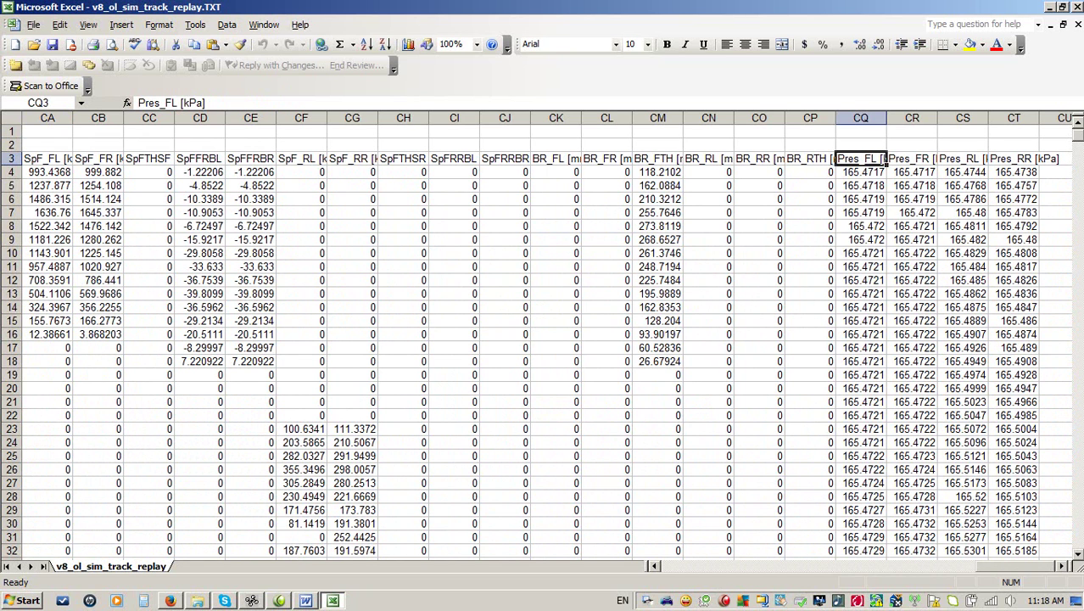
key(Right)
key(Left)
key(Right)
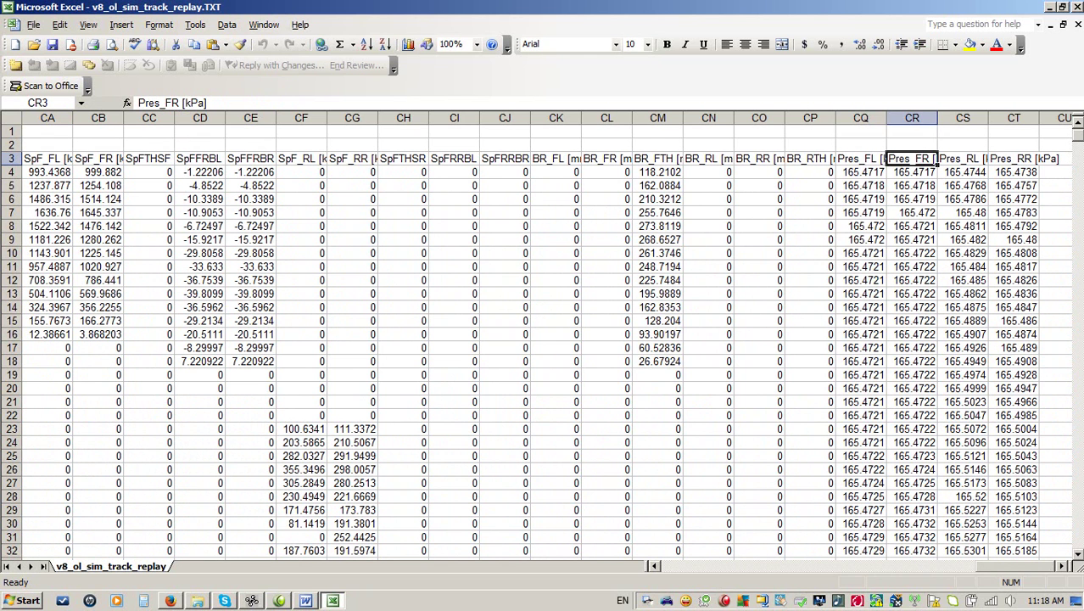
key(Right)
key(Right)
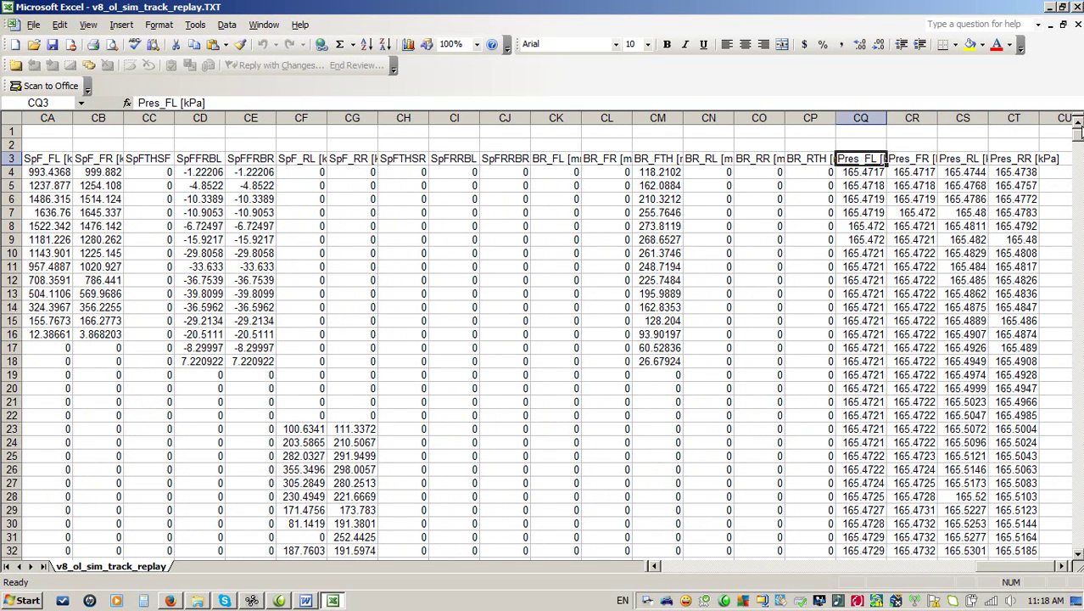
scroll(543, 340, down, 20)
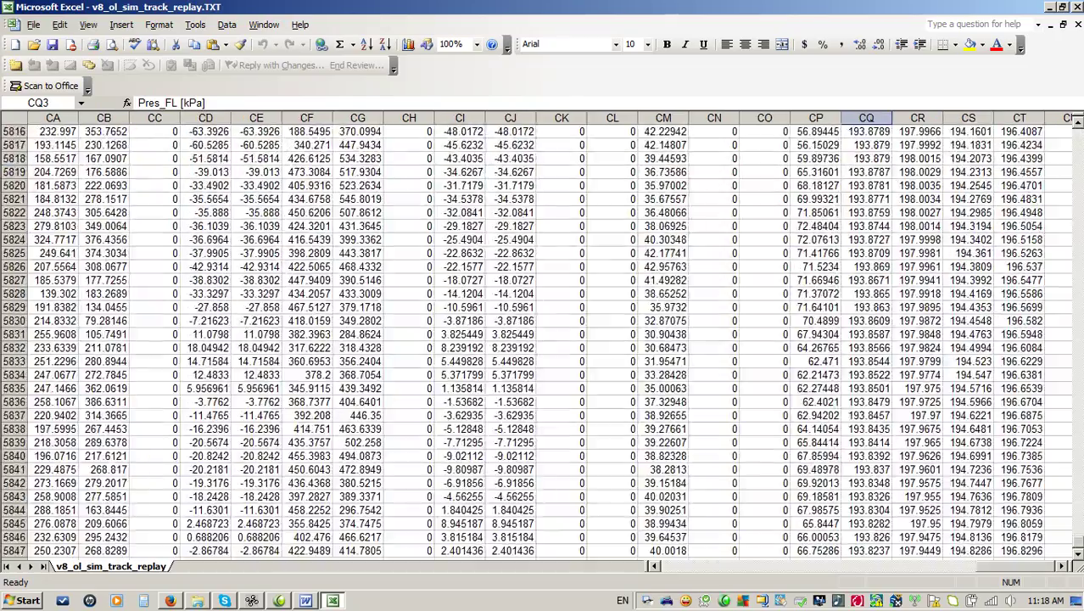
- Select CQ4:CQ5847 and insert an XY scatter chart with smooth lines and no markers
drag(865, 551, 859, 169)
click(122, 24)
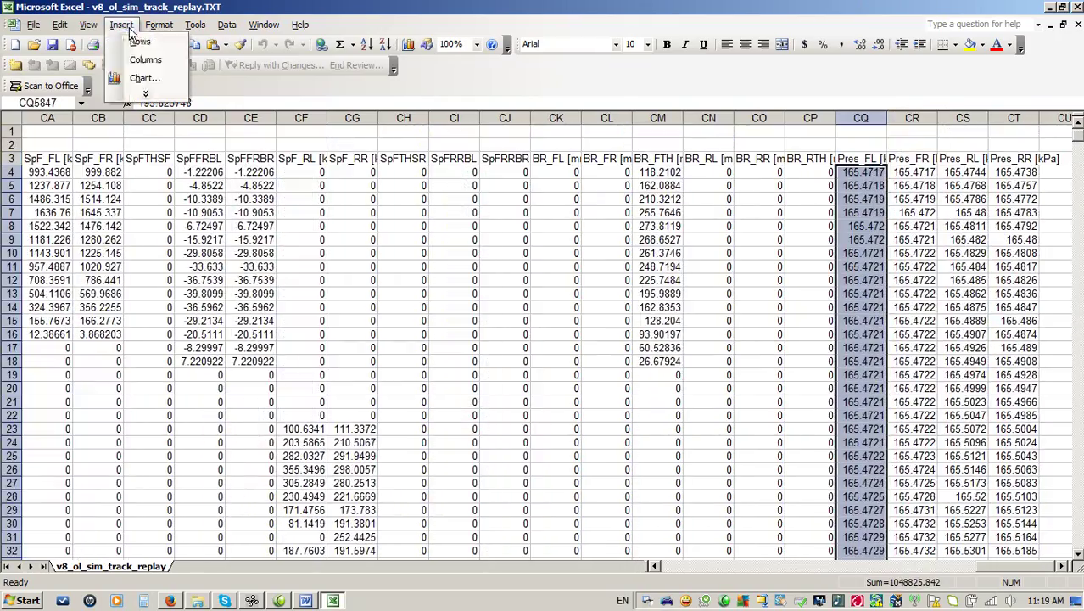
click(144, 79)
click(286, 259)
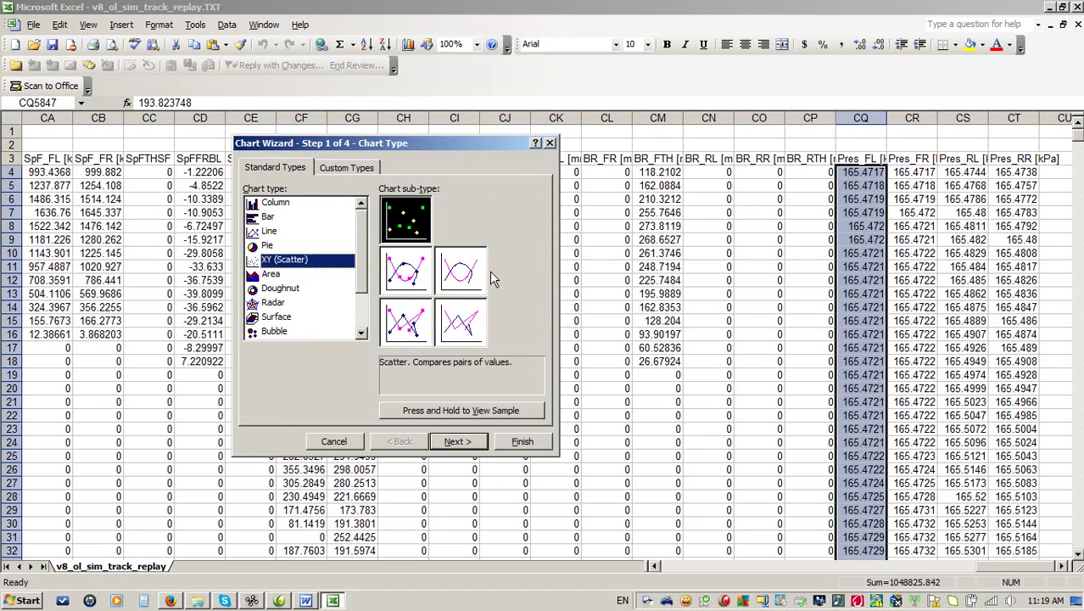
click(464, 273)
click(466, 441)
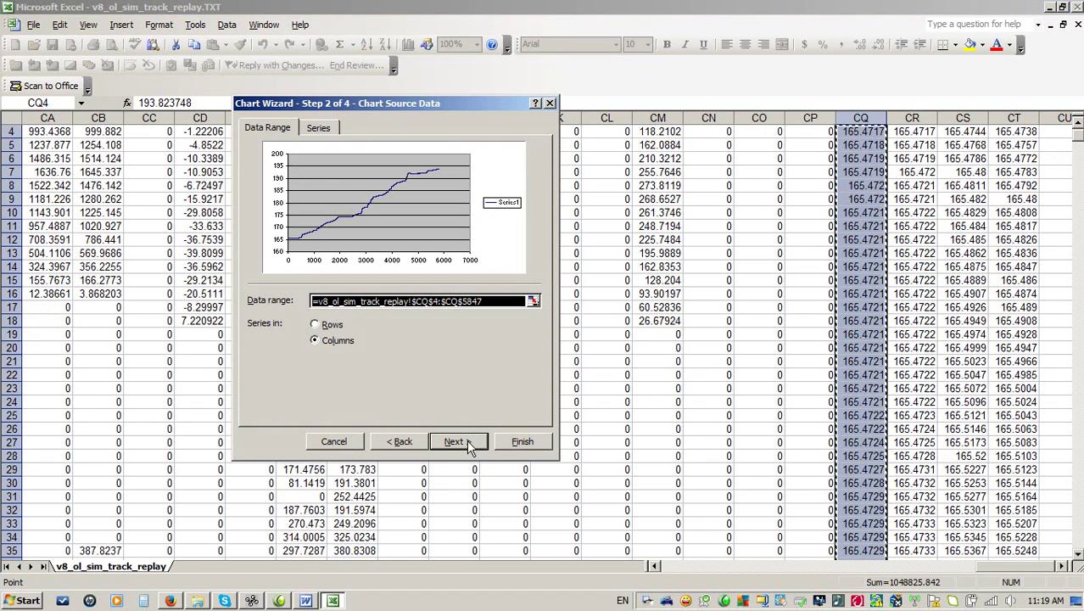
click(521, 441)
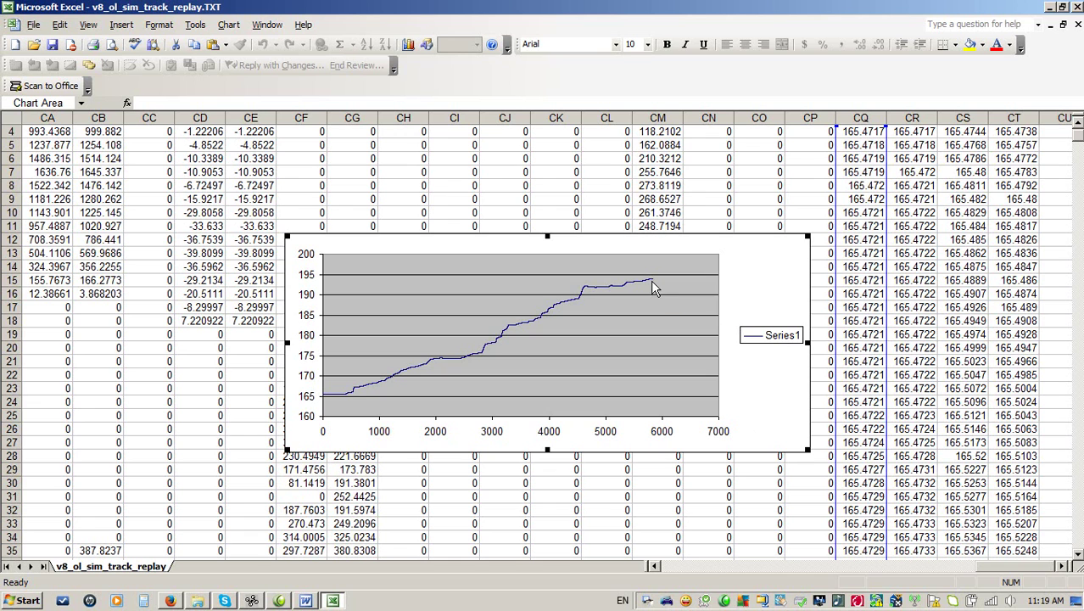
- Read the chart's final front-left pressure, about 193.8 kPa, then switch back to ChassisSim
mouse_move(655, 286)
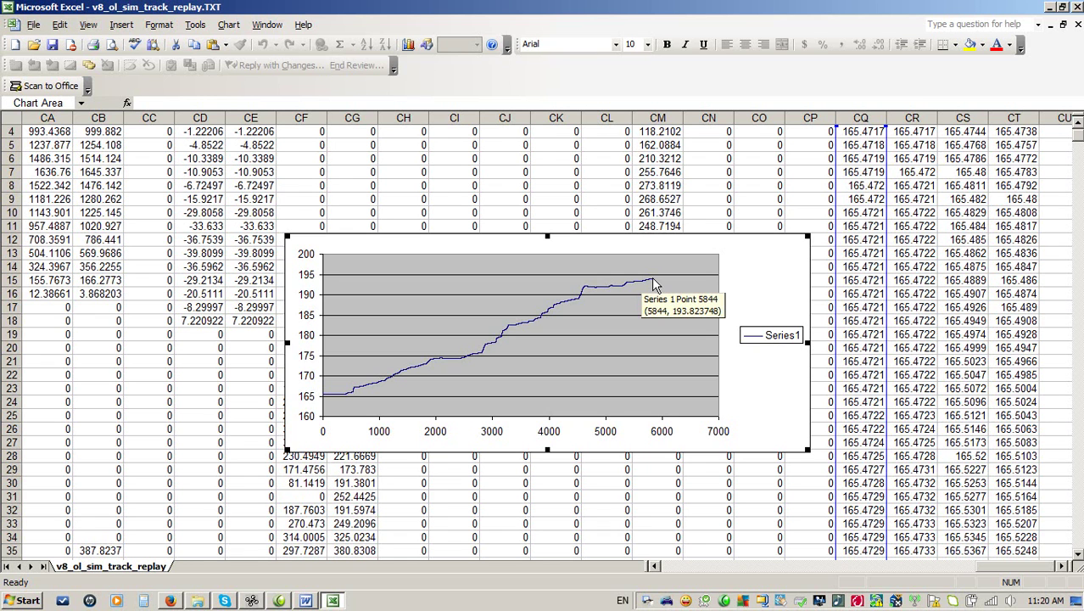
click(251, 600)
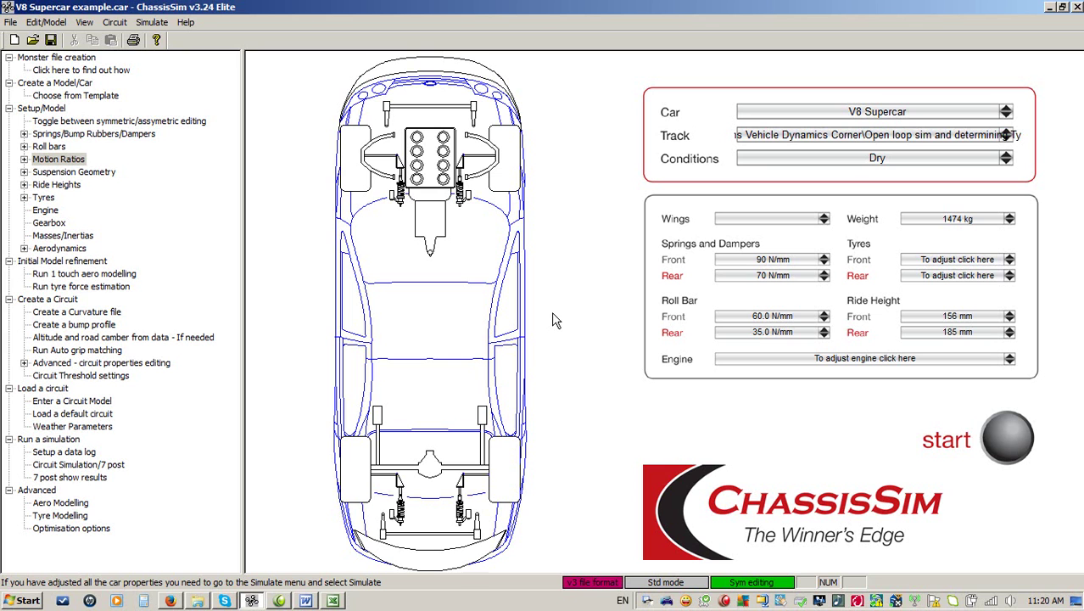
- Tick Deduce Internal Tyre temperature in the front tyre's thermal settings and accept all three dialogs
click(509, 182)
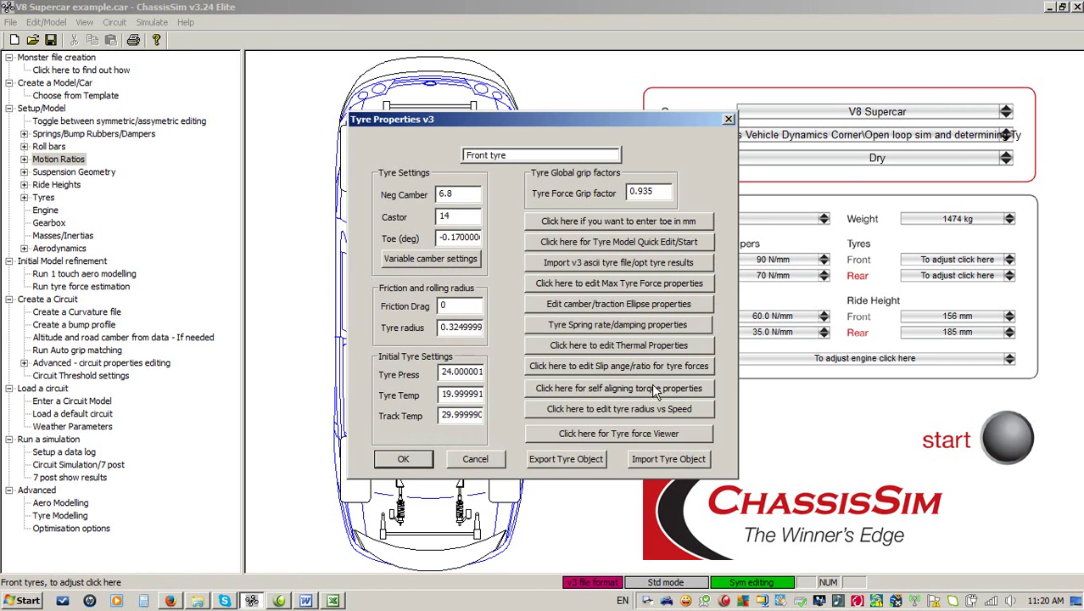
drag(451, 379, 400, 382)
click(647, 346)
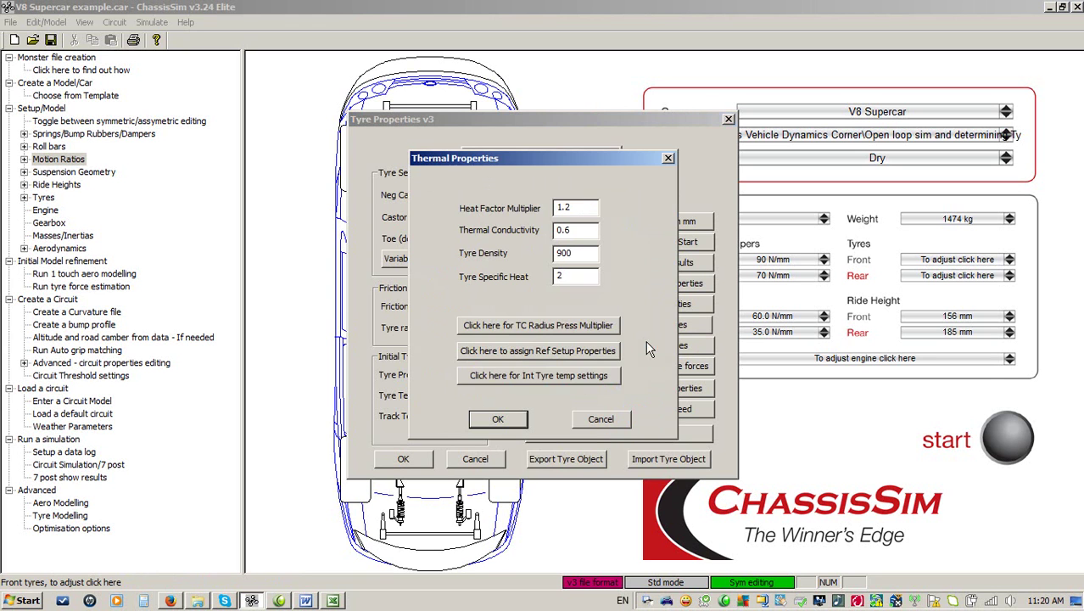
click(588, 370)
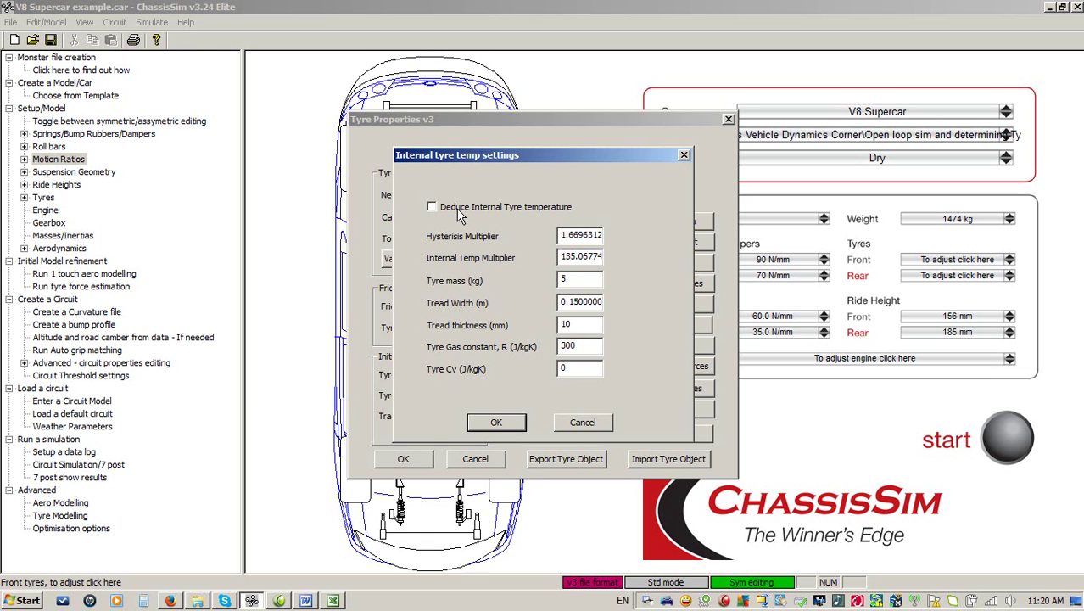
click(434, 210)
click(498, 427)
click(496, 420)
click(415, 457)
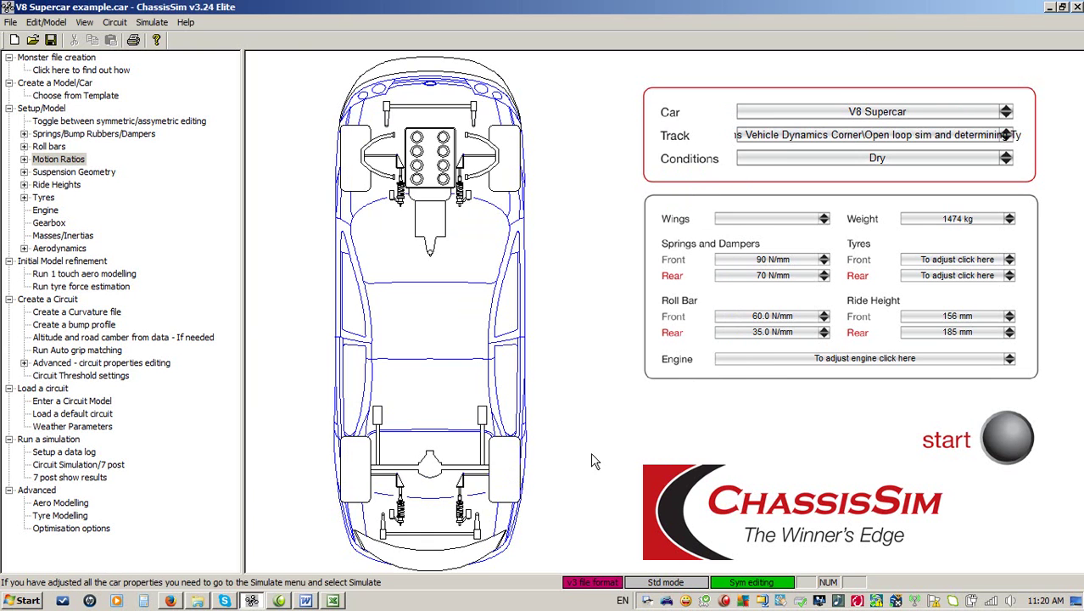
- Switch to the Excel worksheet showing the Series1 front-left pressure chart
click(331, 600)
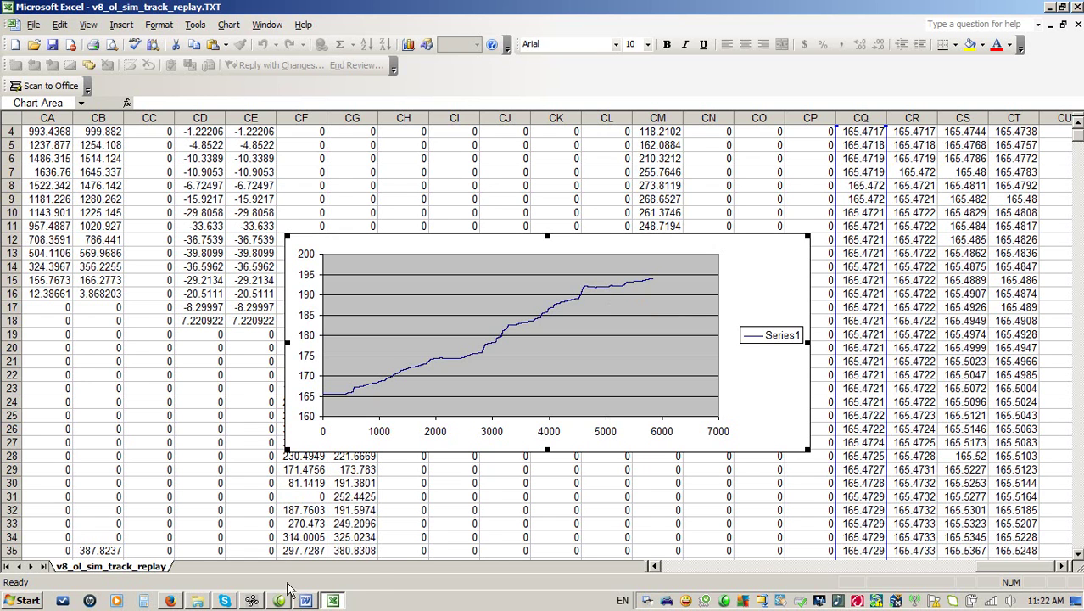
- Reopen the front tyre's internal temperature settings to verify deduction is enabled, then cancel without changes
click(251, 600)
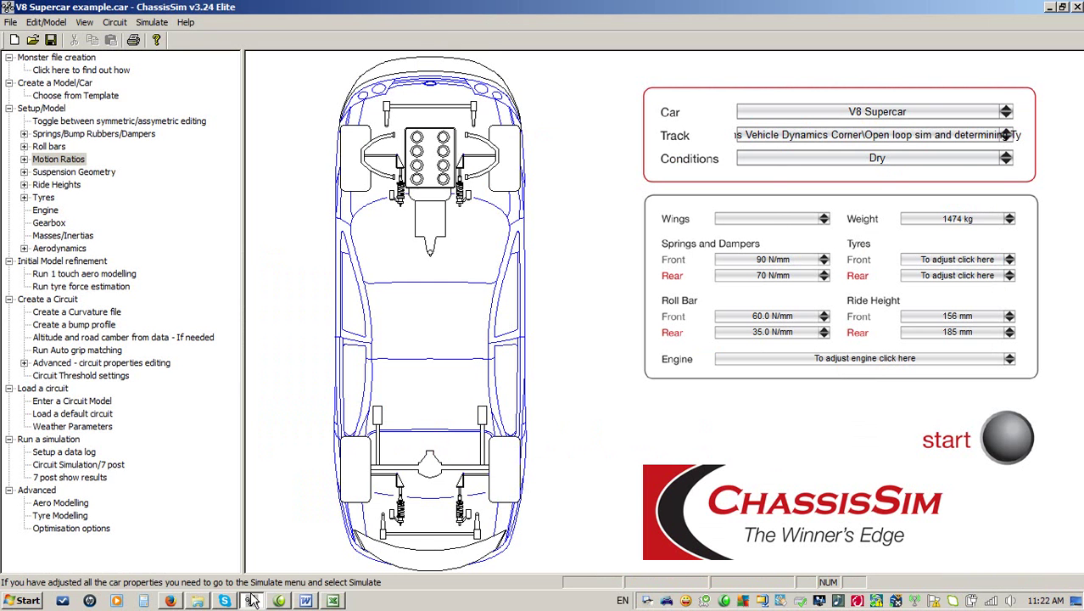
click(503, 180)
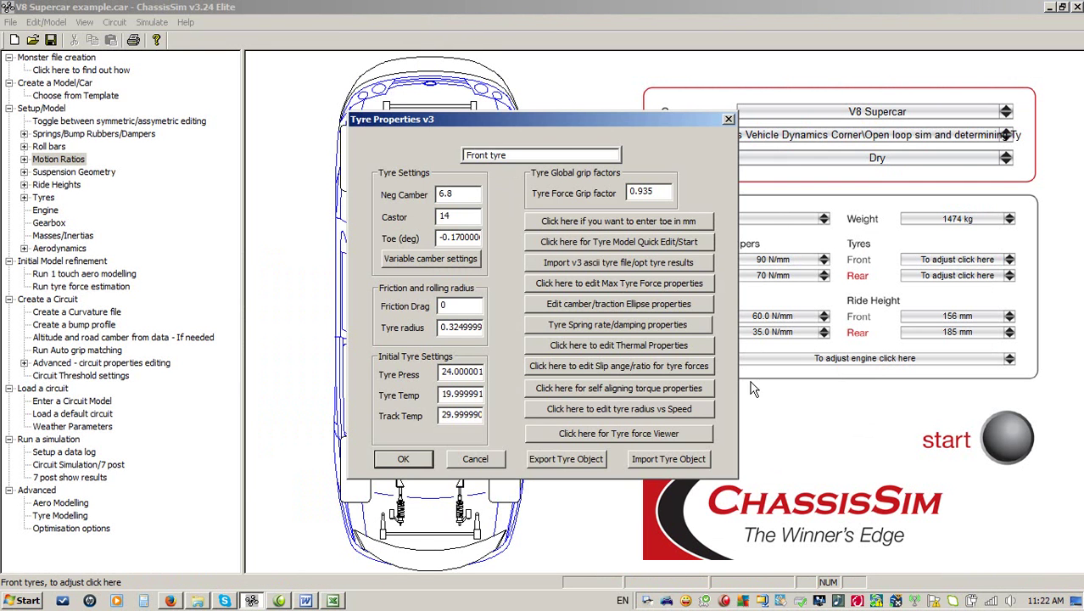
click(663, 344)
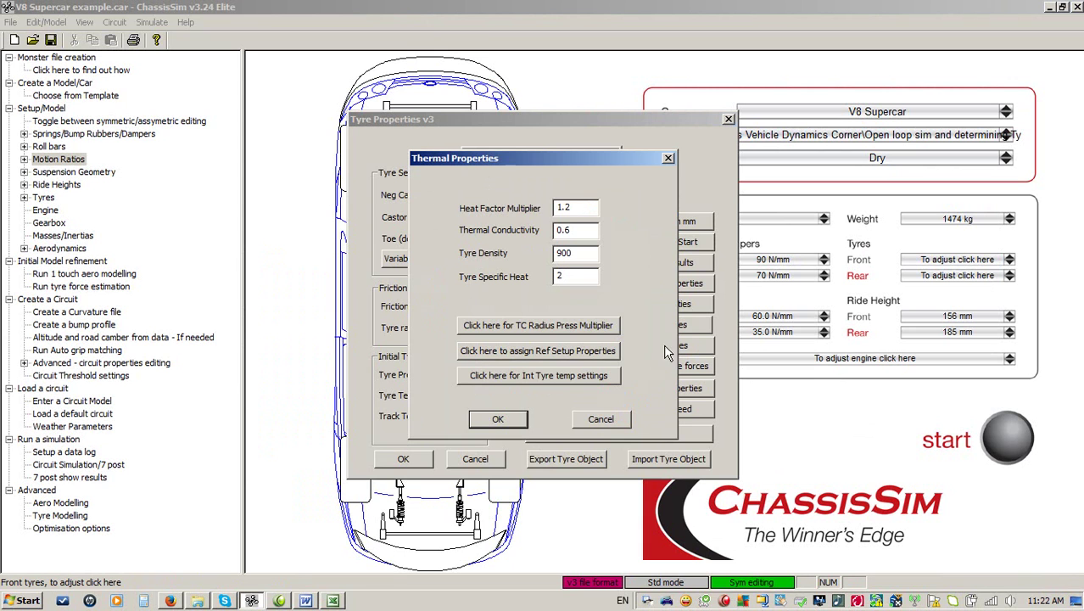
click(600, 380)
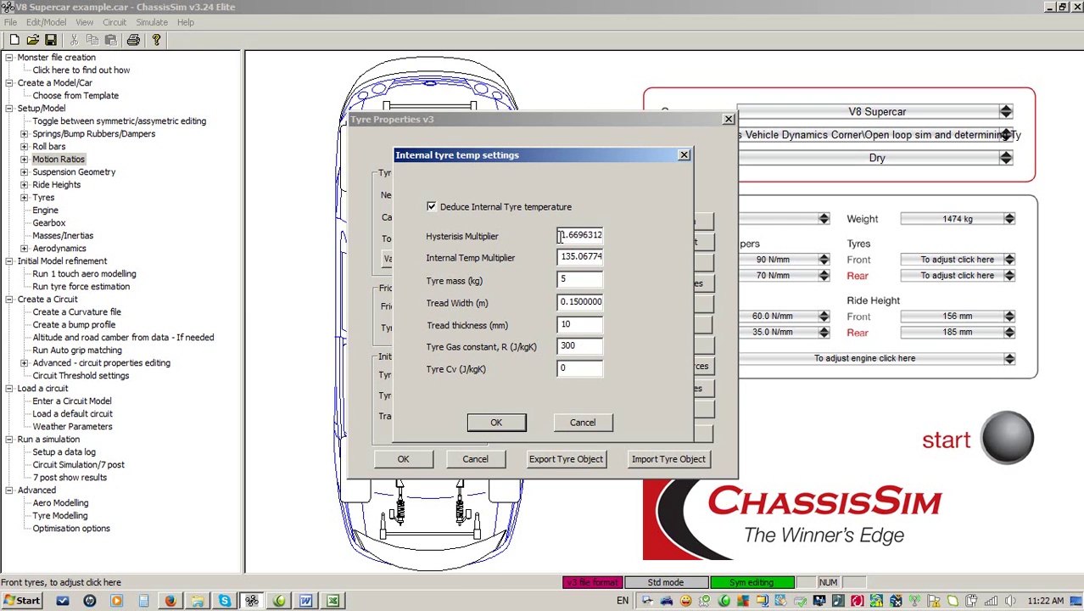
click(584, 423)
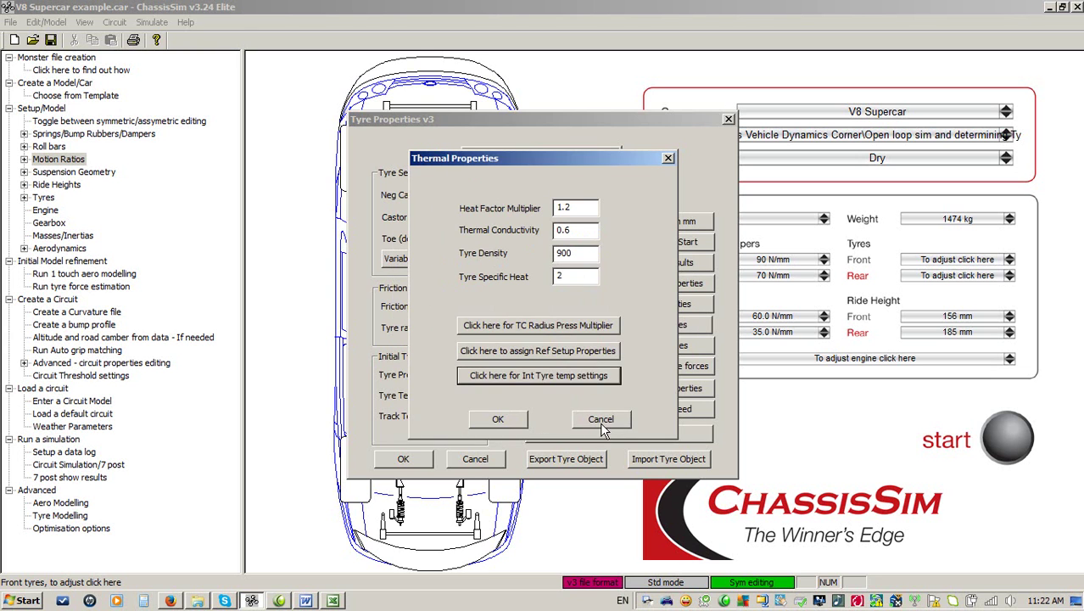
click(602, 418)
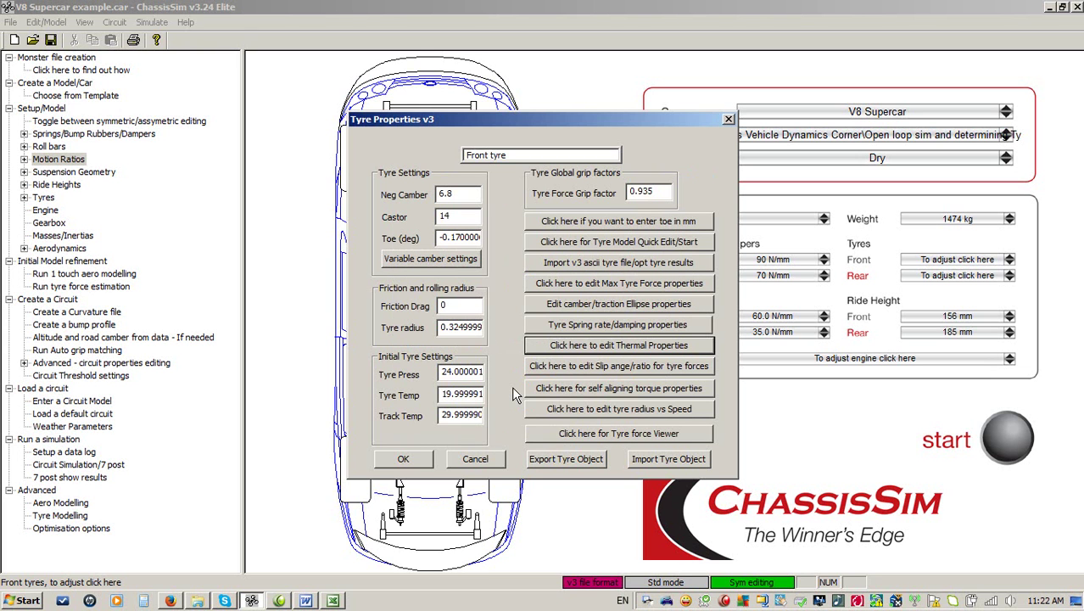